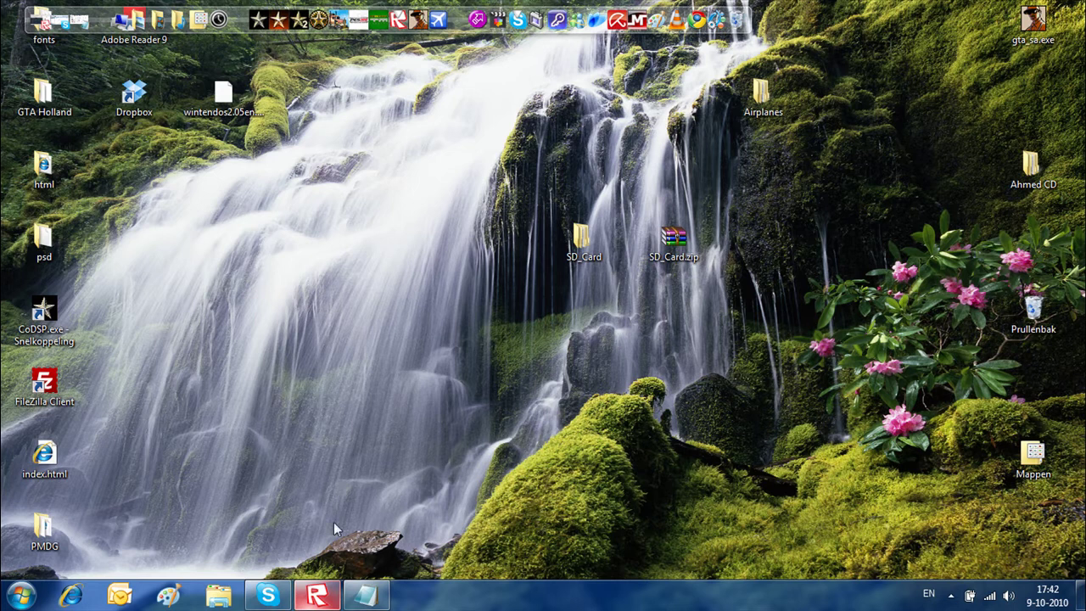
Restore Studio and set the brick's BrickColor to Bright violet
left_click(317, 596)
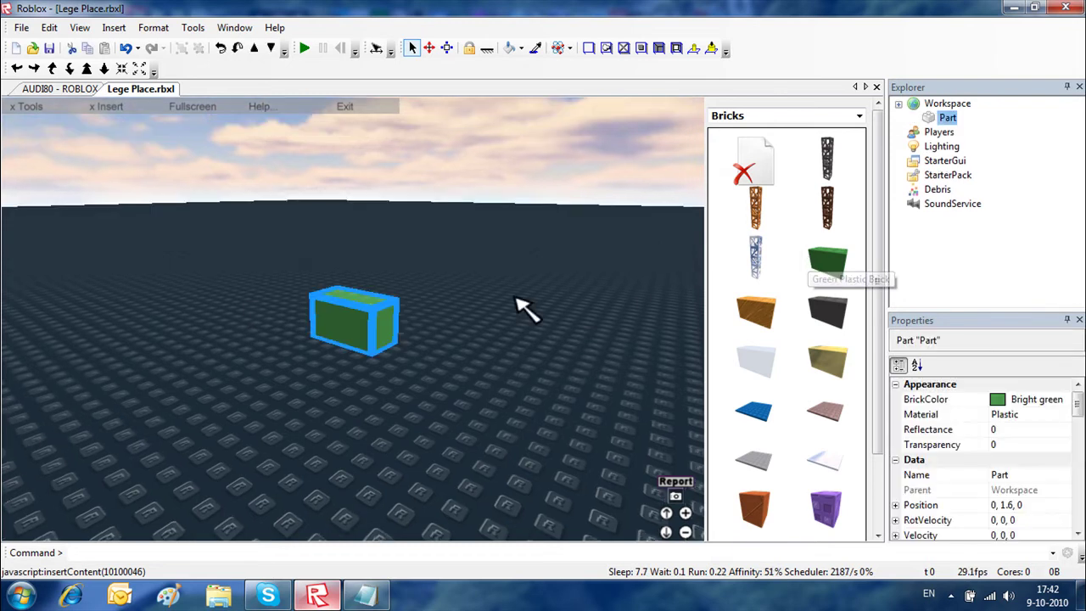
left_click(1034, 408)
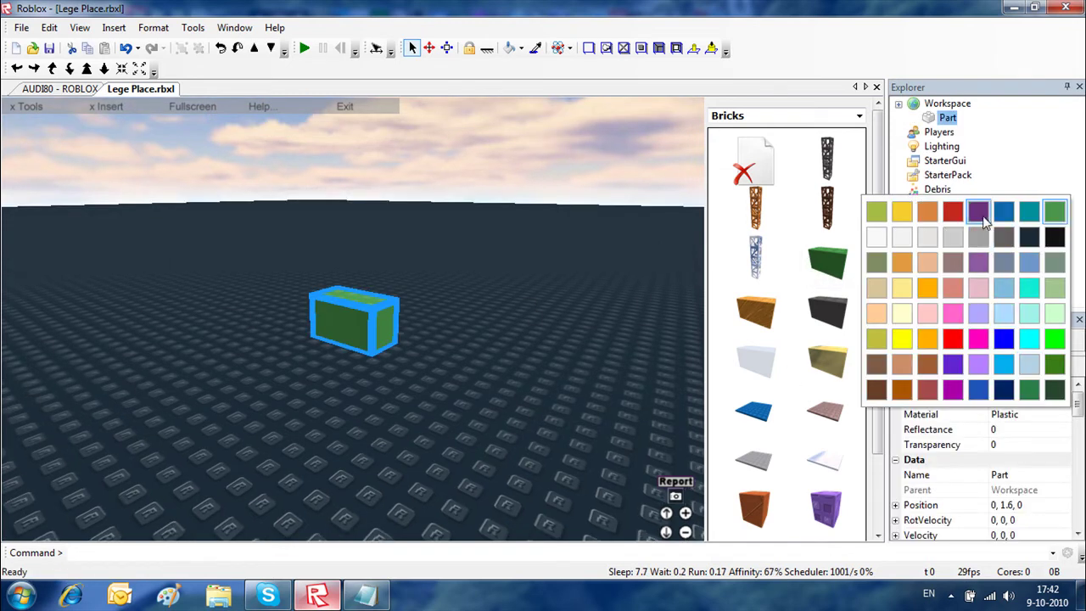
left_click(972, 206)
left_click(588, 48)
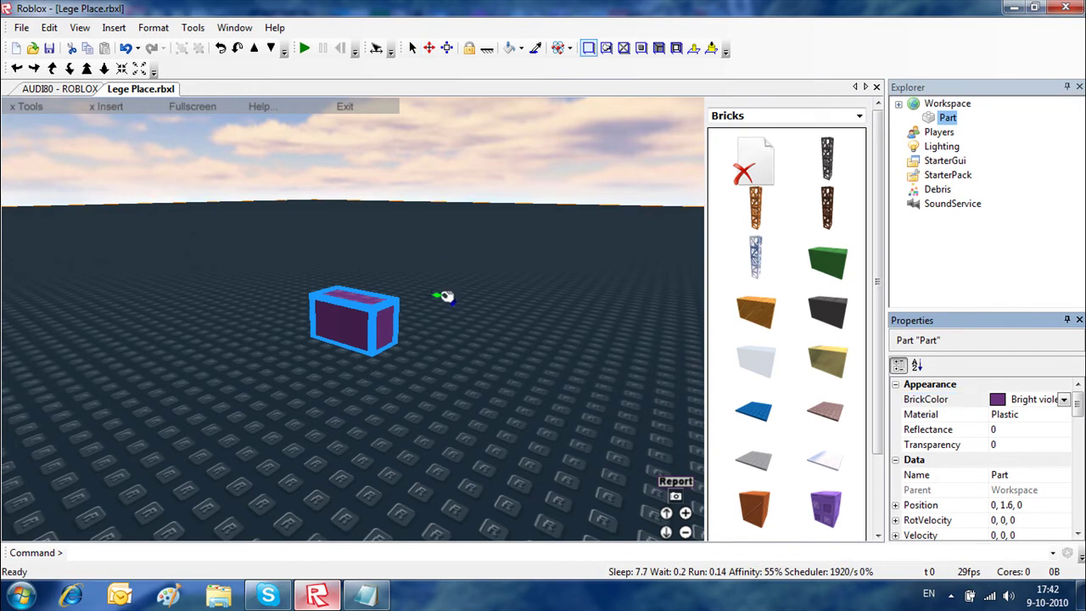
right_click_drag(403, 281, 356, 322)
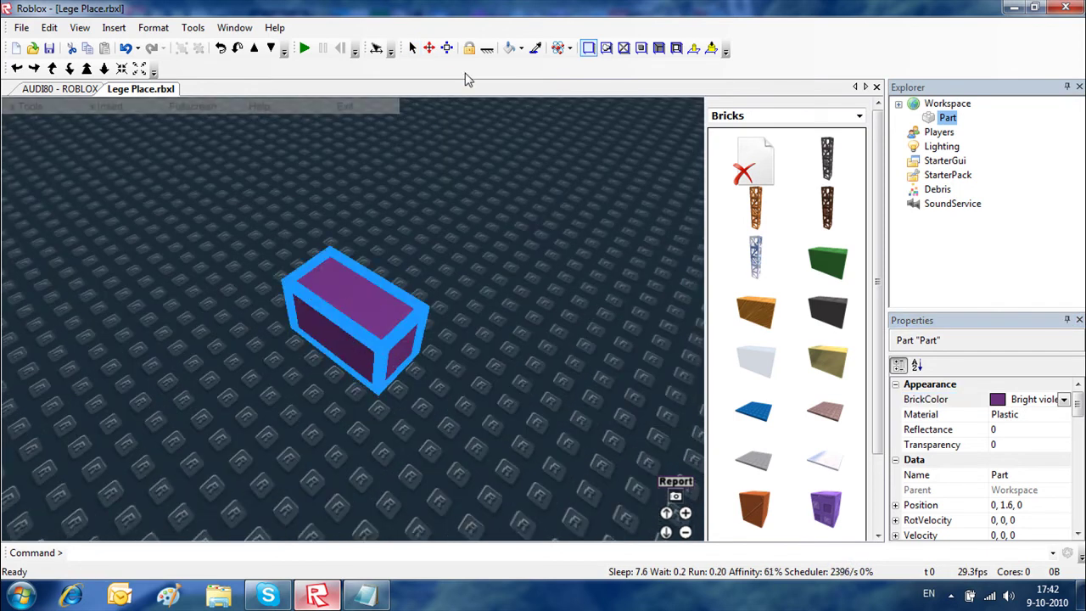
Check Anchored so the violet brick stays in place
left_click(449, 50)
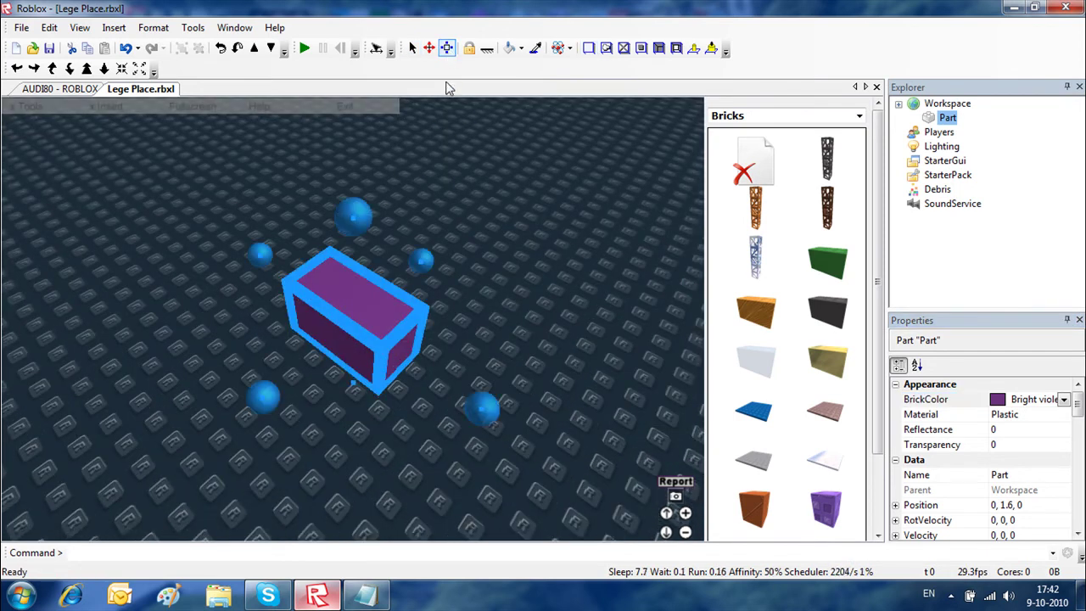
left_click_drag(1078, 406, 1066, 439)
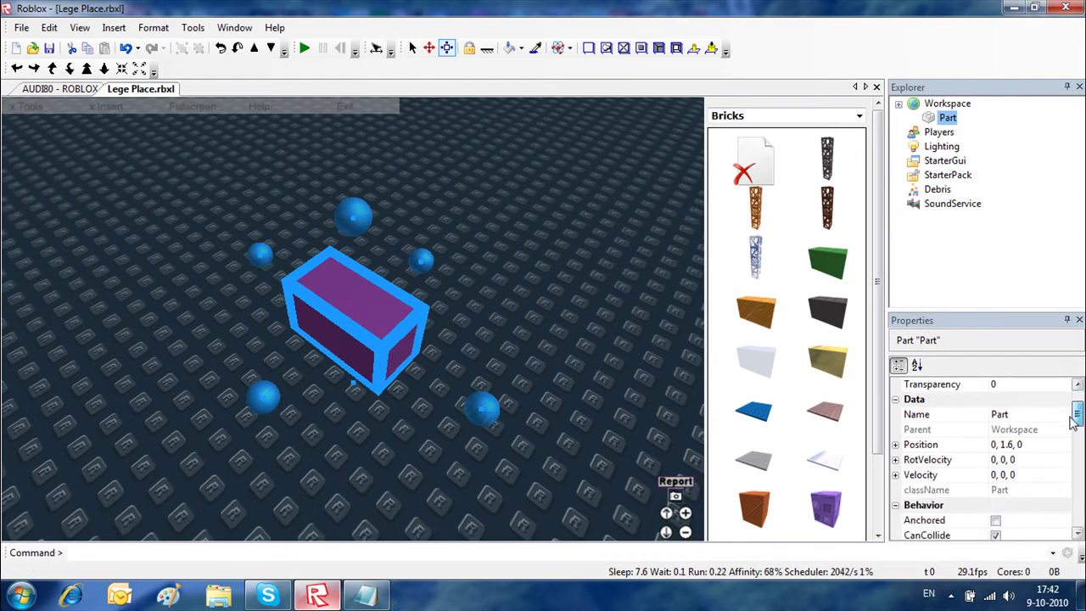
left_click(995, 415)
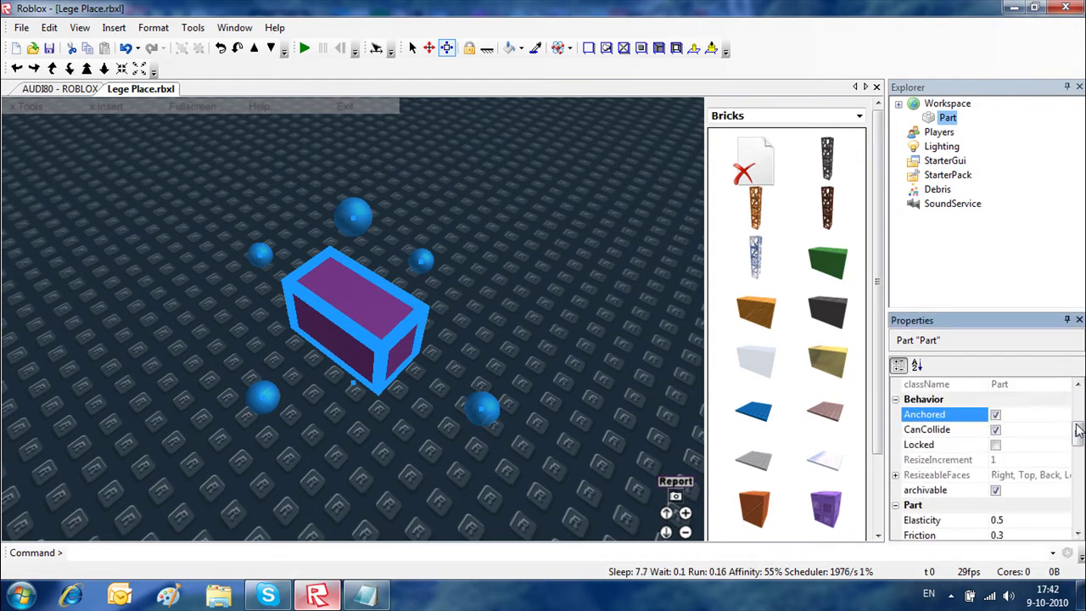
mouse_move(1076, 434)
left_mouse_down()
mouse_move(1076, 454)
mouse_move(1077, 430)
left_mouse_up()
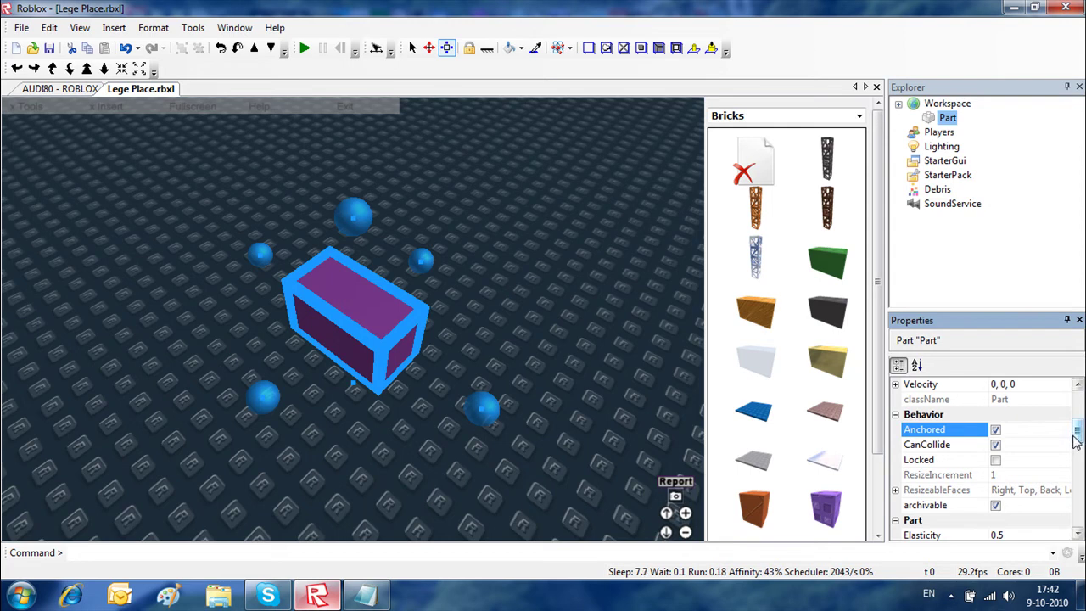
left_click_drag(1077, 435, 1078, 455)
Set formFactor to Plate and resize the flat brick into a square
left_click(1061, 492)
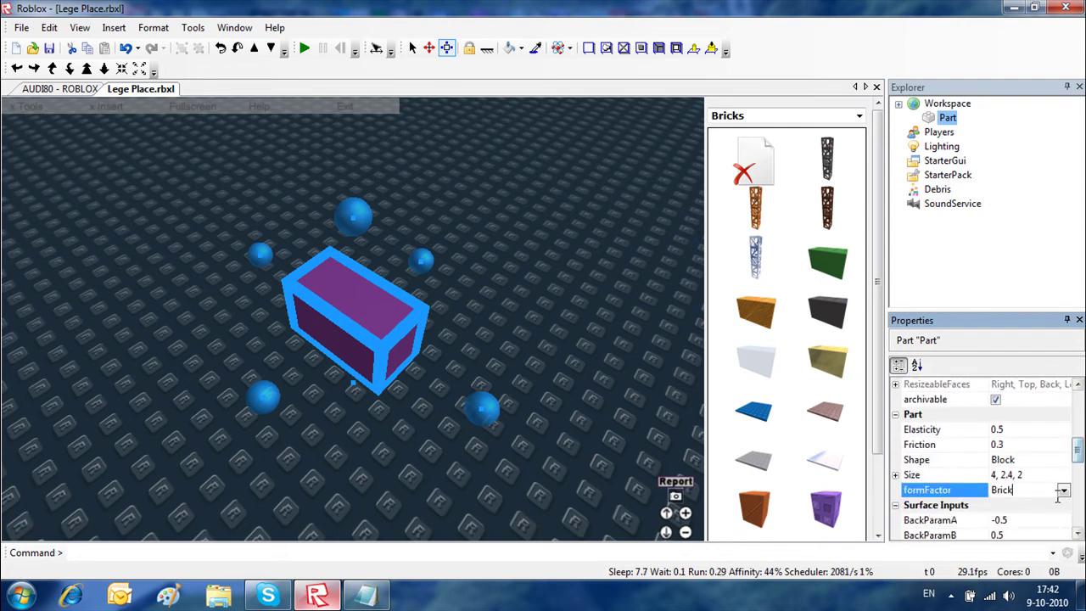
left_click(1023, 535)
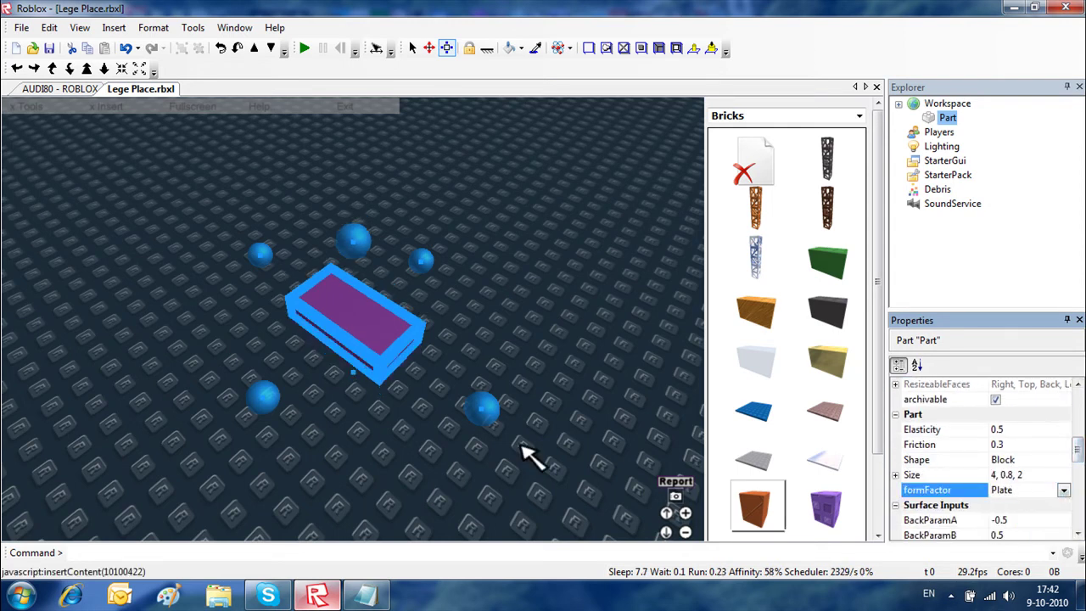
left_click(413, 405)
mouse_move(359, 363)
left_mouse_down()
mouse_move(404, 389)
mouse_move(376, 381)
left_mouse_up()
key("ctrl+3")
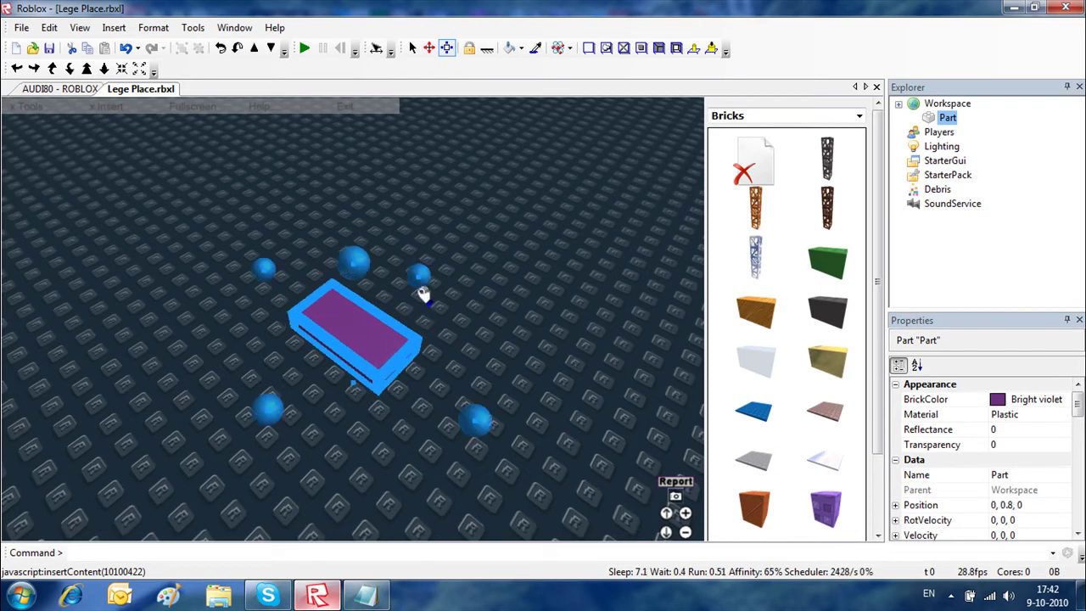
left_click_drag(422, 266, 443, 252)
left_click(475, 297)
Adjust the plate's position and view it from several angles, leaving it selected
right_click_drag(497, 339, 388, 371)
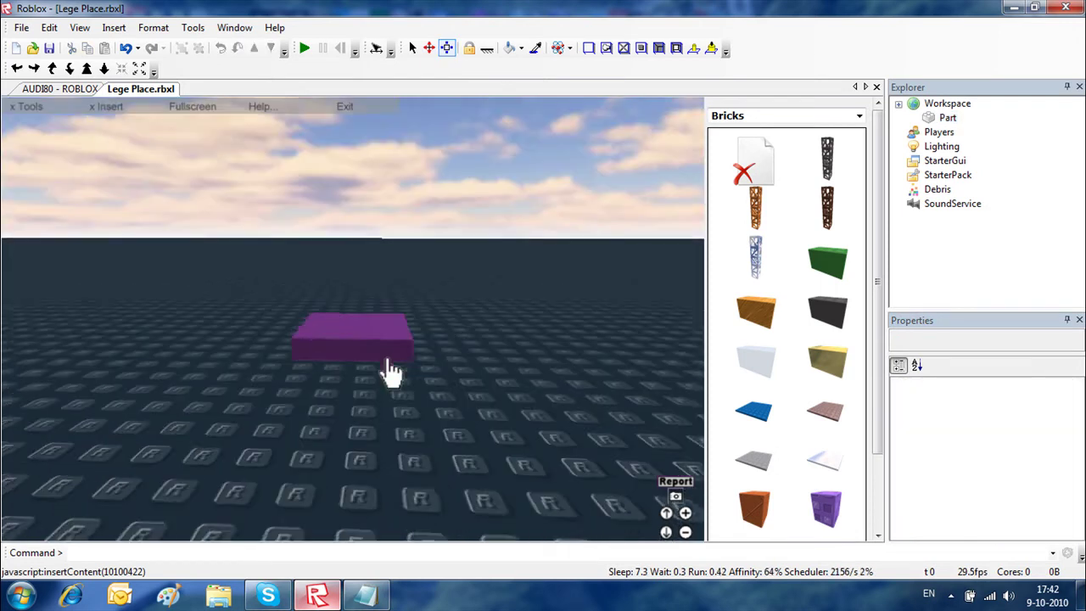
left_click(387, 371)
left_click_drag(1076, 405, 1078, 509)
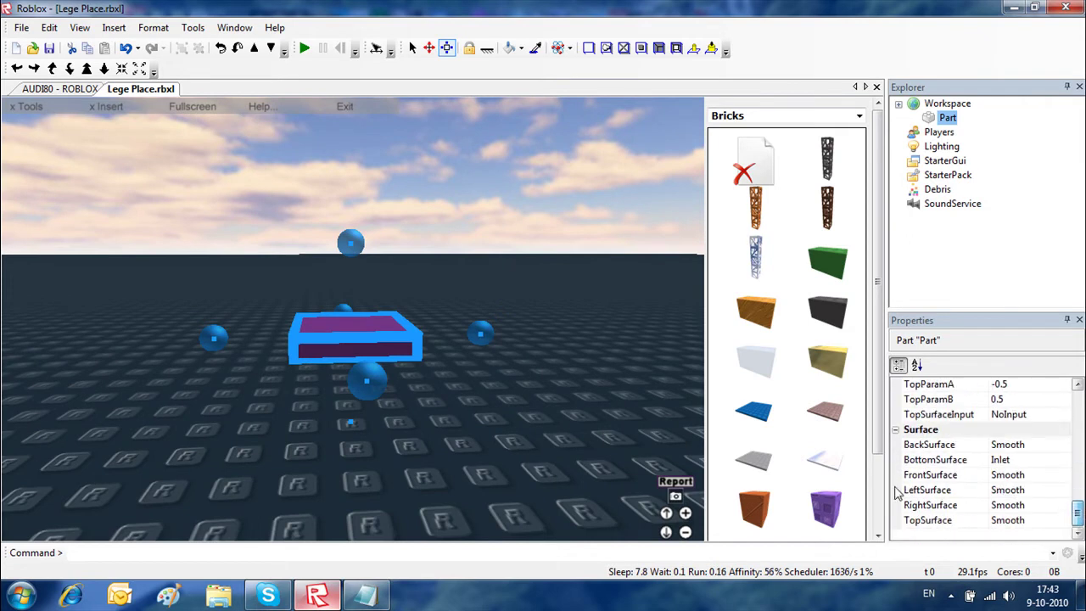
left_click(435, 301)
right_click_drag(435, 301, 444, 303)
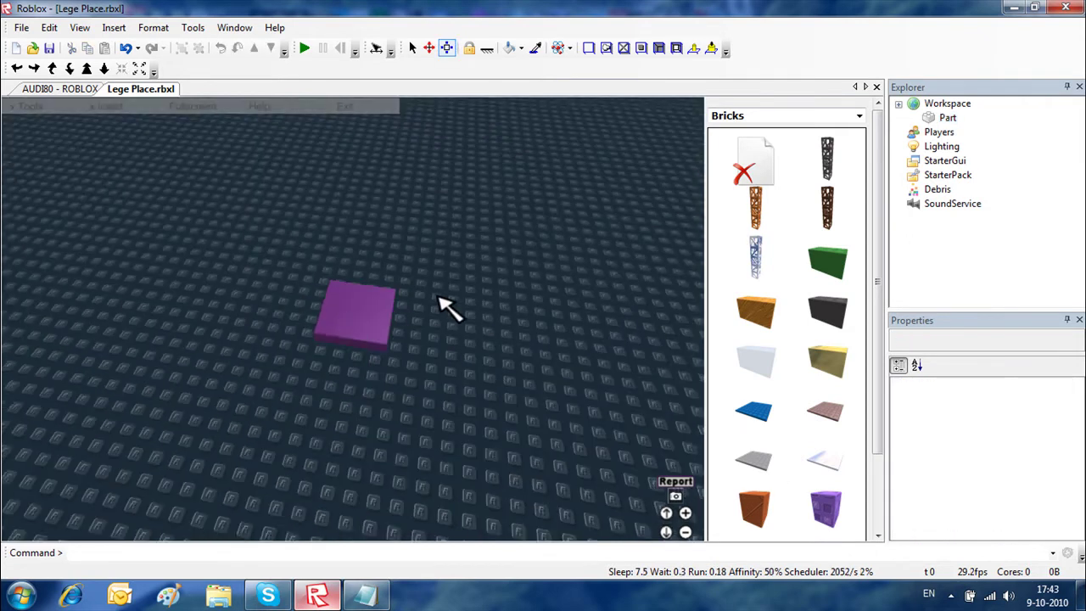
left_click(351, 320)
scroll(352, 320, "up", 3)
scroll(456, 356, "down", 3)
left_click(340, 327)
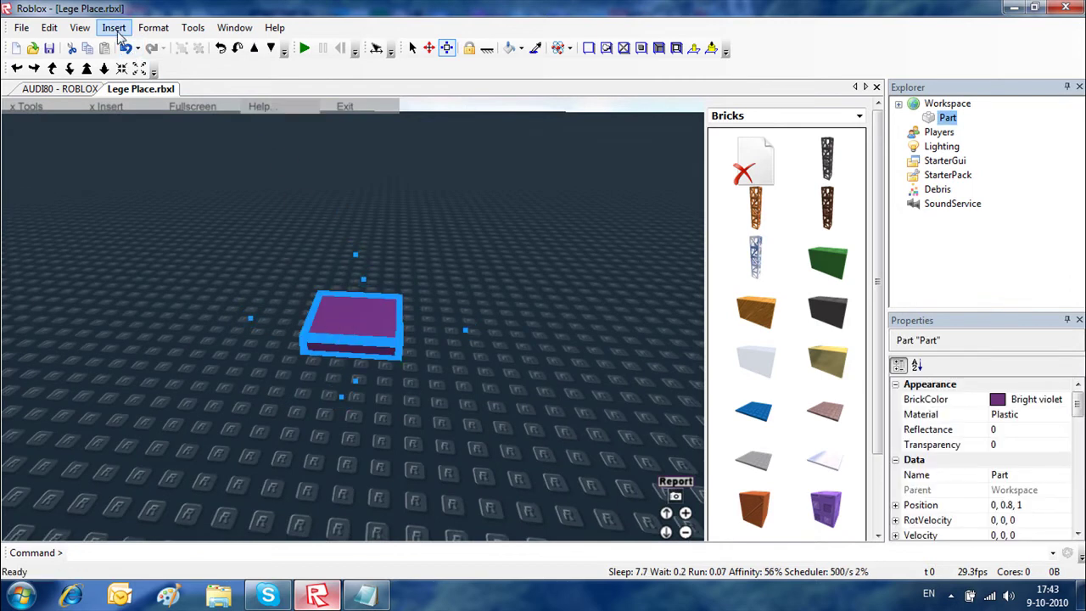
Add a Script under the violet Part through Insert > Object and select it
left_click(113, 28)
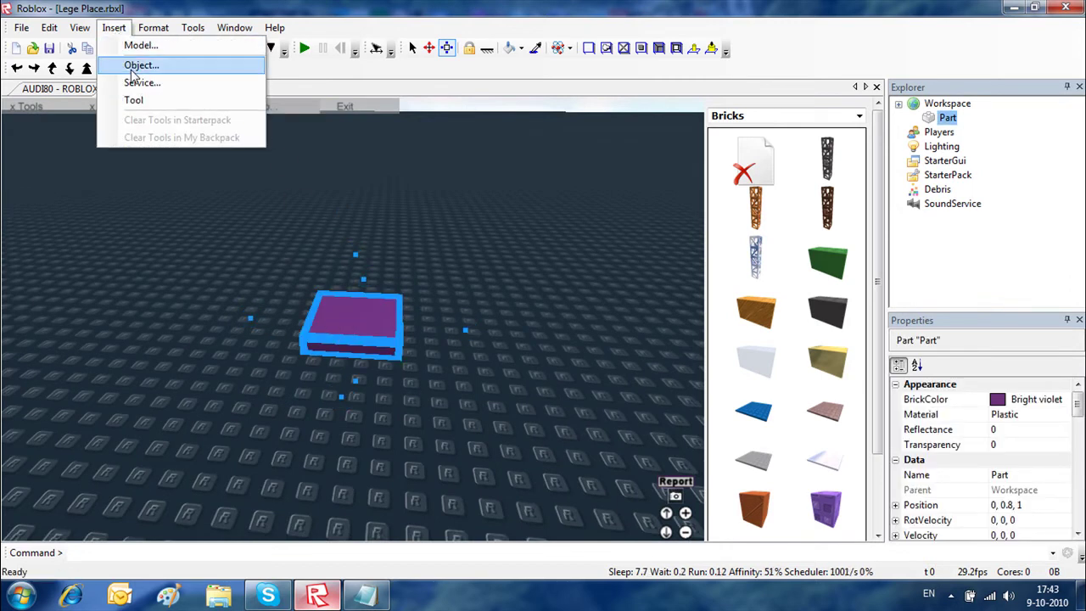
left_click(133, 67)
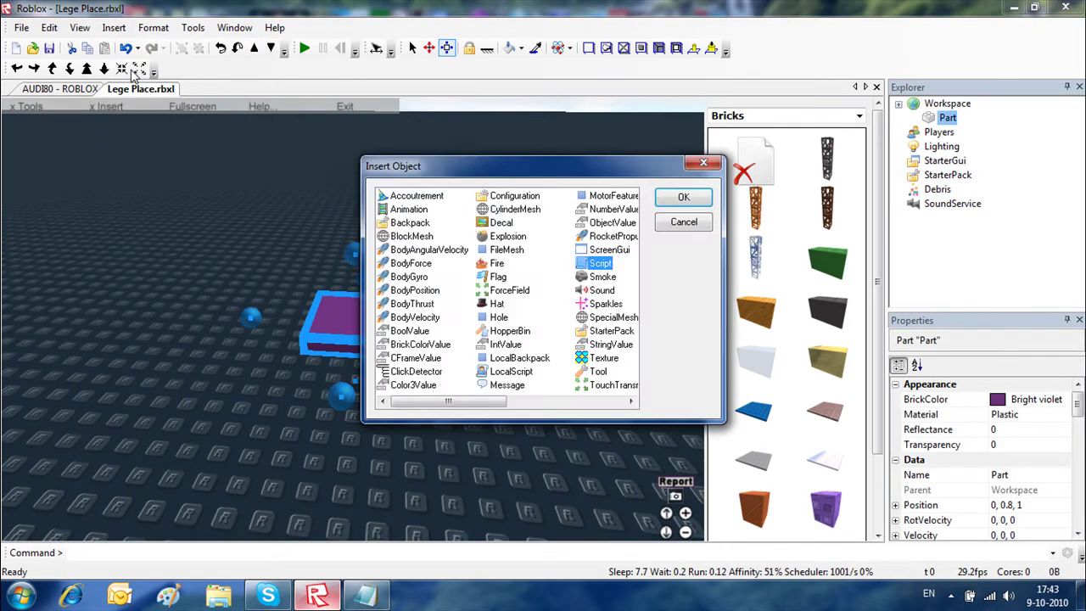
double_click(601, 266)
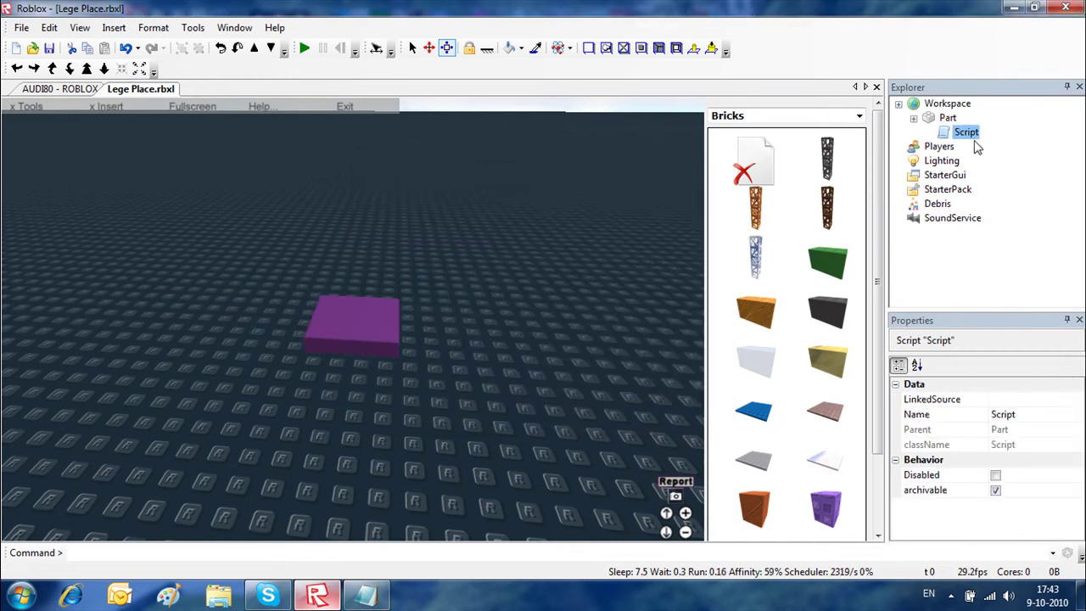
left_click(970, 140)
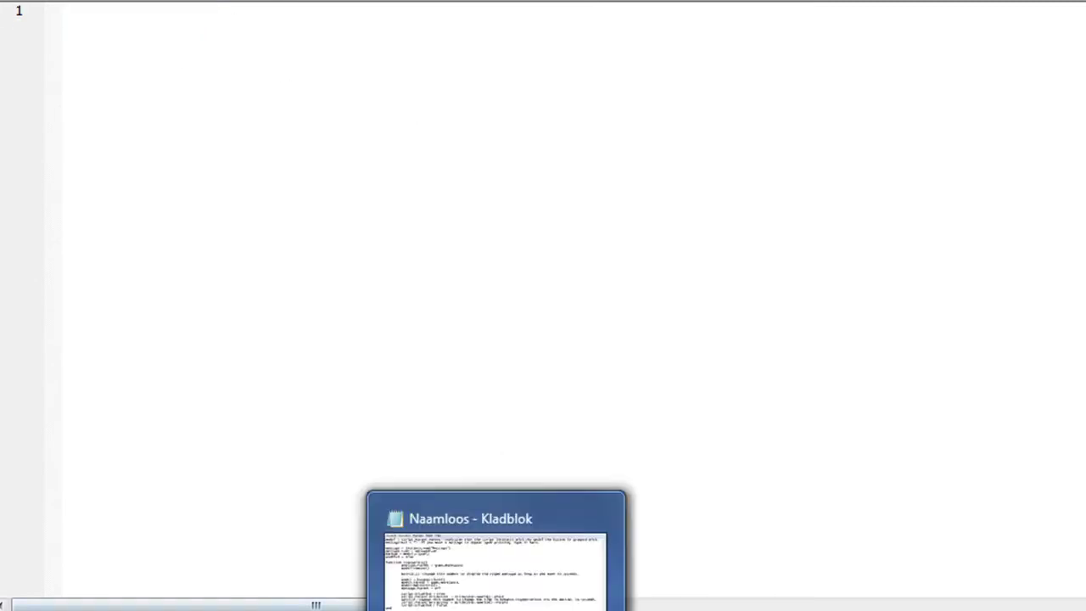
Select and copy the entire regen script in Notepad
left_click(594, 509)
left_click_drag(590, 547, 45, 62)
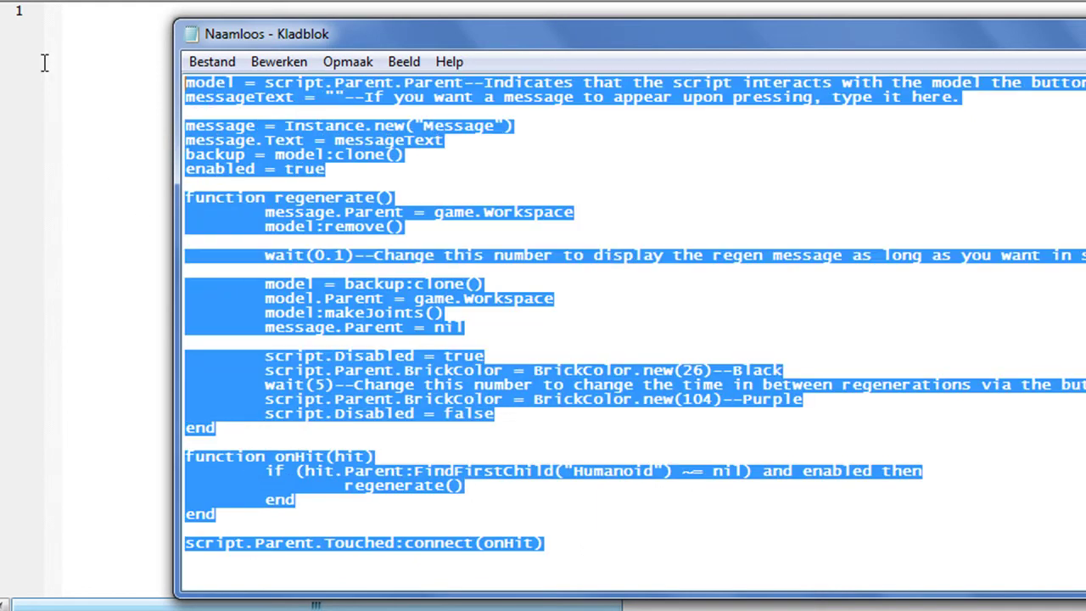
right_click(355, 236)
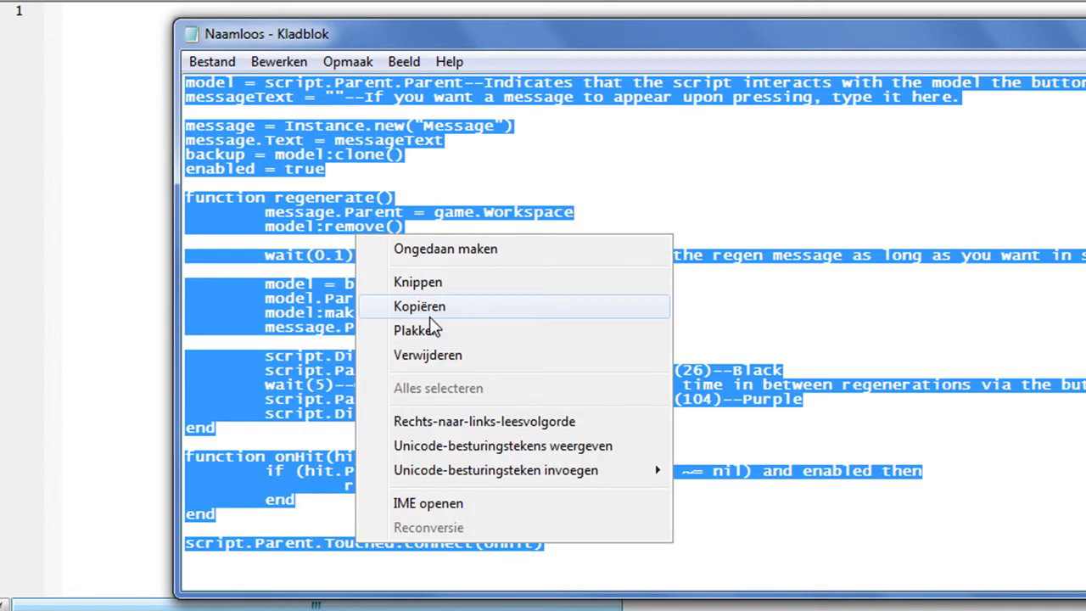
left_click(408, 307)
Close Notepad without saving and paste the regen code into the script editor
key("alt+F4")
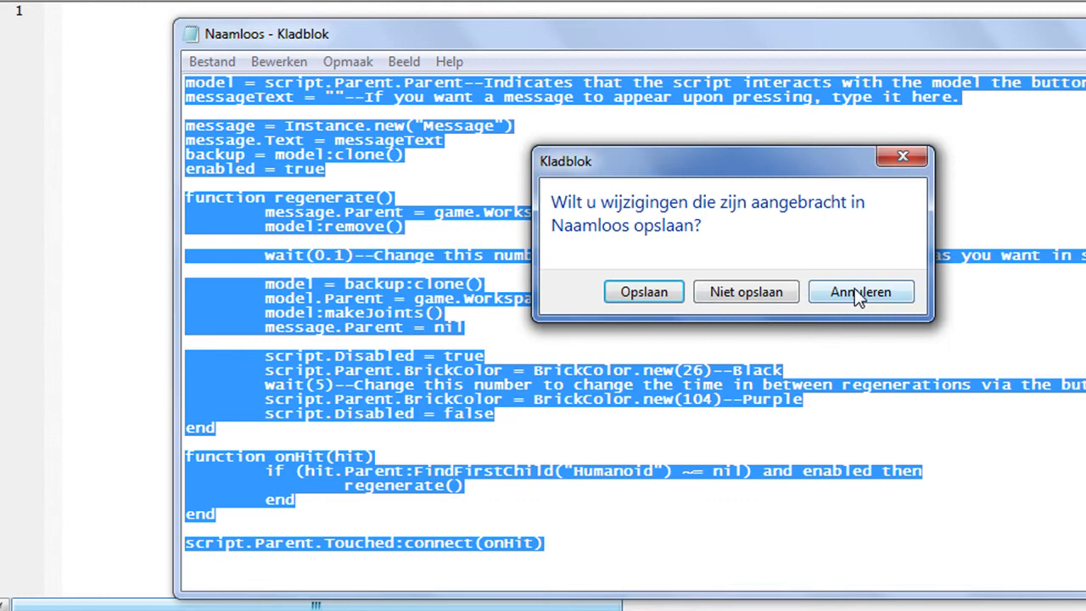
left_click(859, 292)
right_click(214, 210)
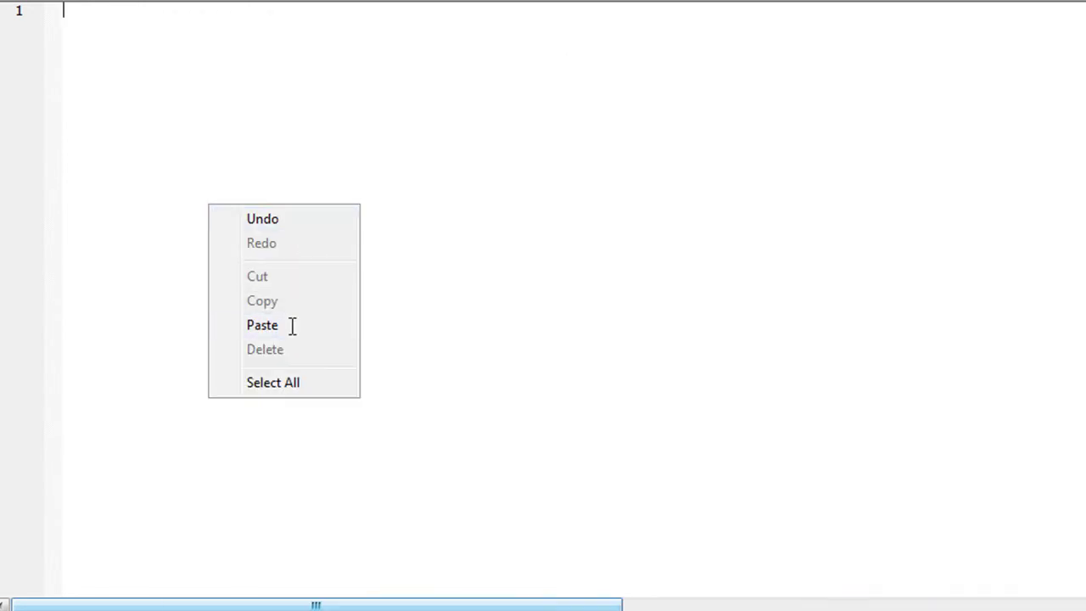
left_click(291, 325)
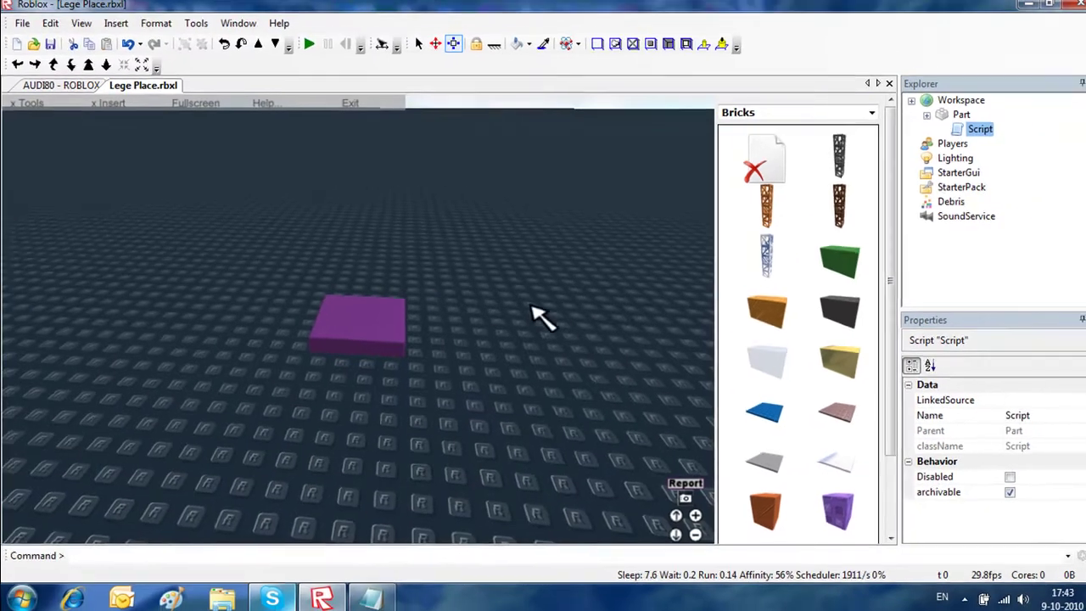
Close the script editor and zoom the view in on the purple plate
left_click(472, 307)
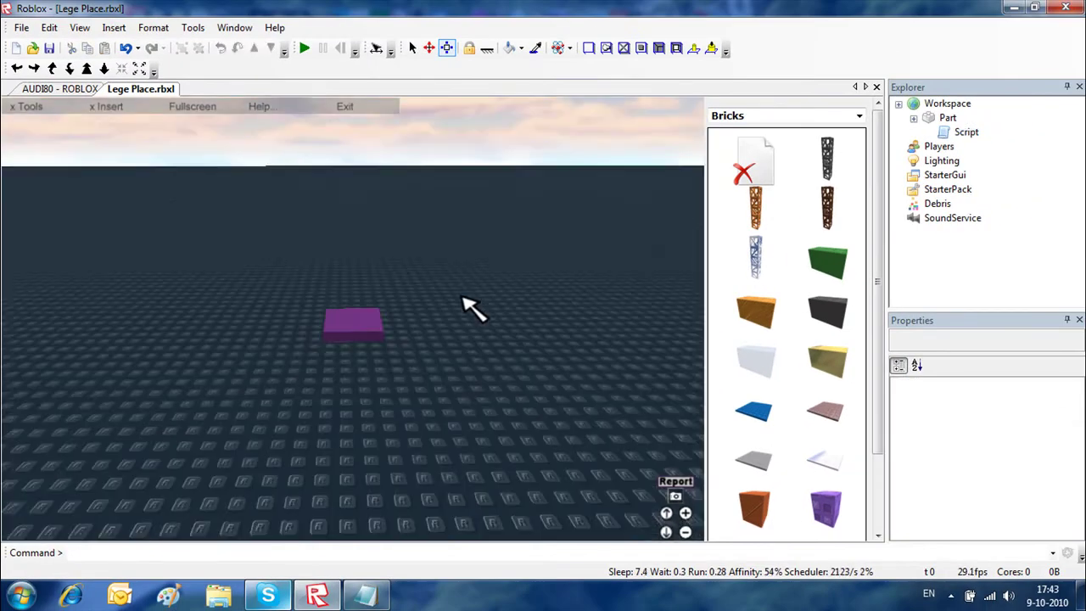
left_click(351, 344)
left_click(429, 303)
right_click_drag(427, 306, 424, 303)
scroll(422, 297, "up", 5)
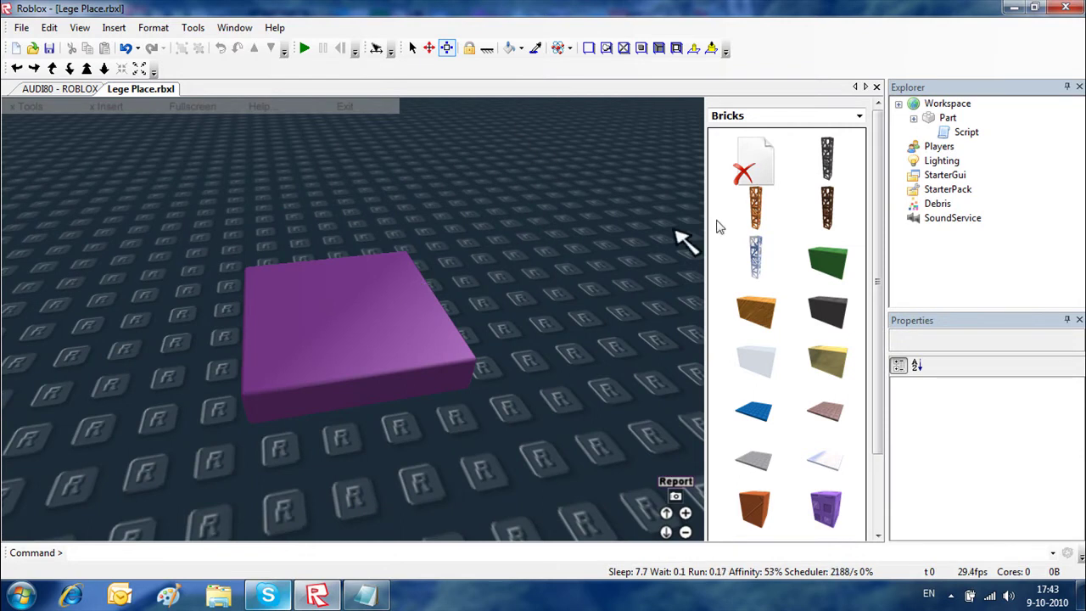
Insert a green brick, duplicate it twice into an arch, and group all three
left_click(827, 276)
left_click_drag(497, 318, 431, 236)
scroll(431, 235, "down", 5)
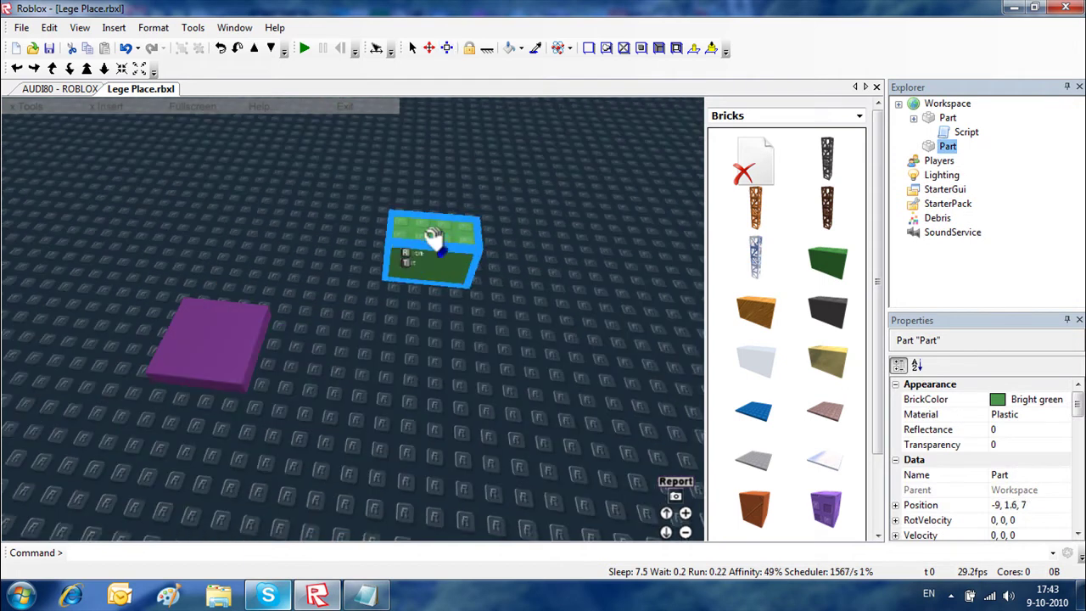
key("ctrl+d")
left_click_drag(358, 335, 461, 359)
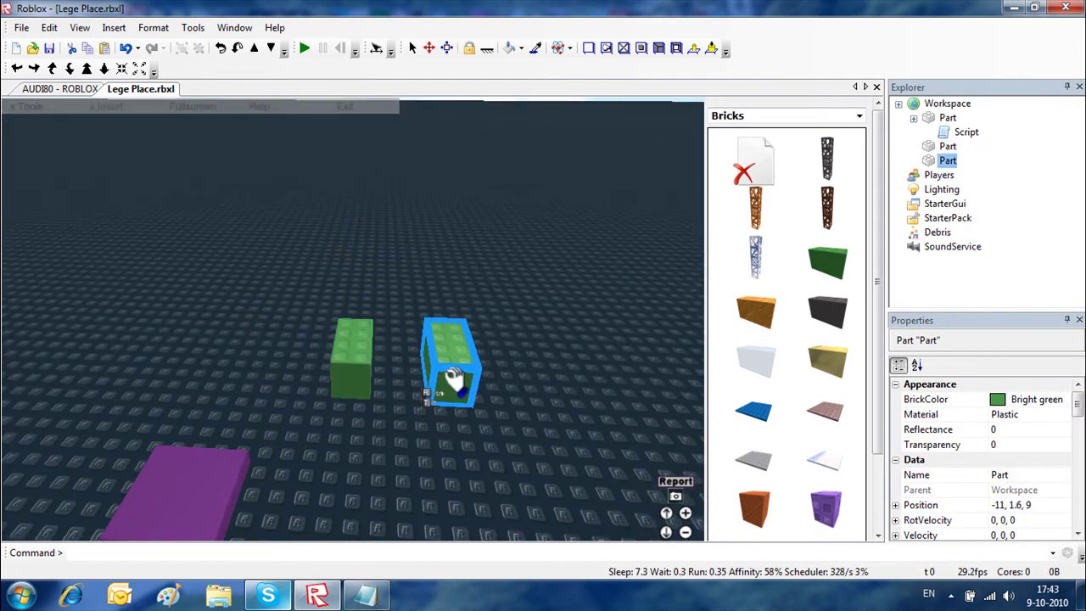
key("ctrl+d")
mouse_move(365, 348)
left_mouse_down()
mouse_move(459, 338)
mouse_move(352, 306)
left_mouse_up()
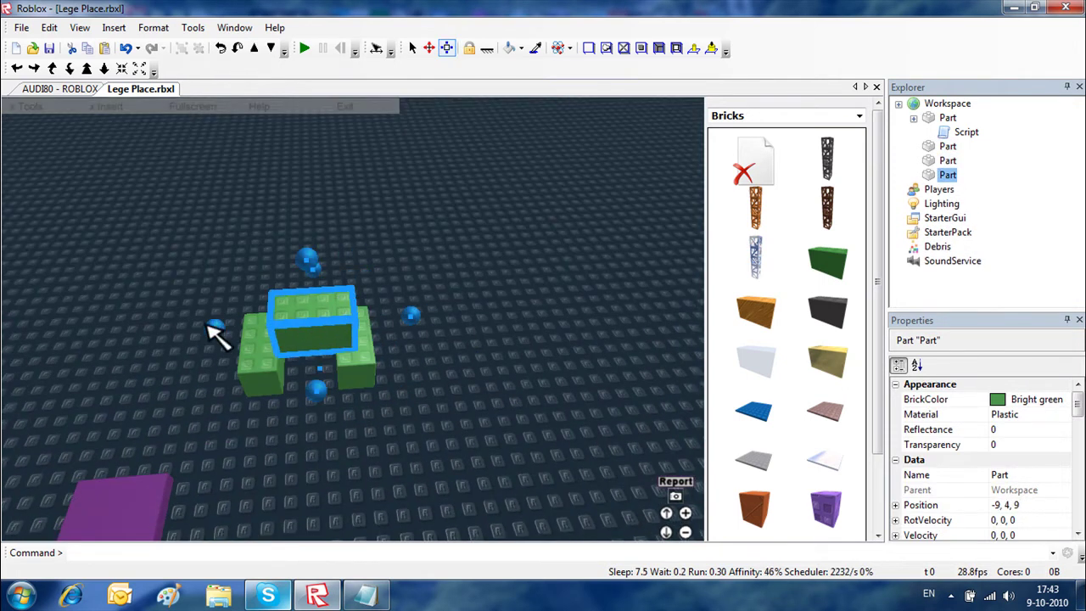
left_click_drag(218, 230, 468, 384)
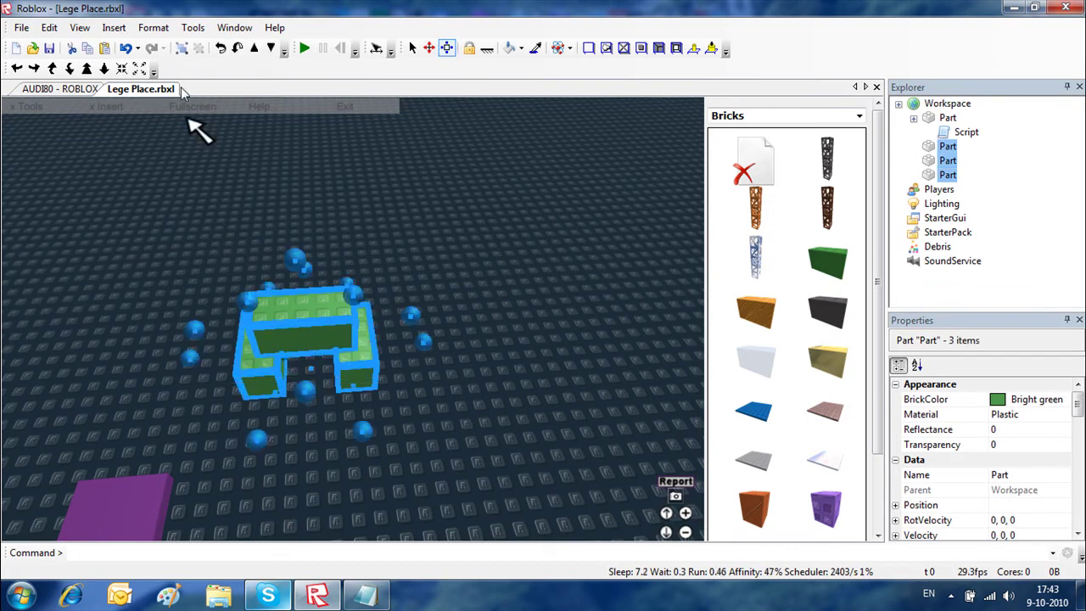
left_click(181, 48)
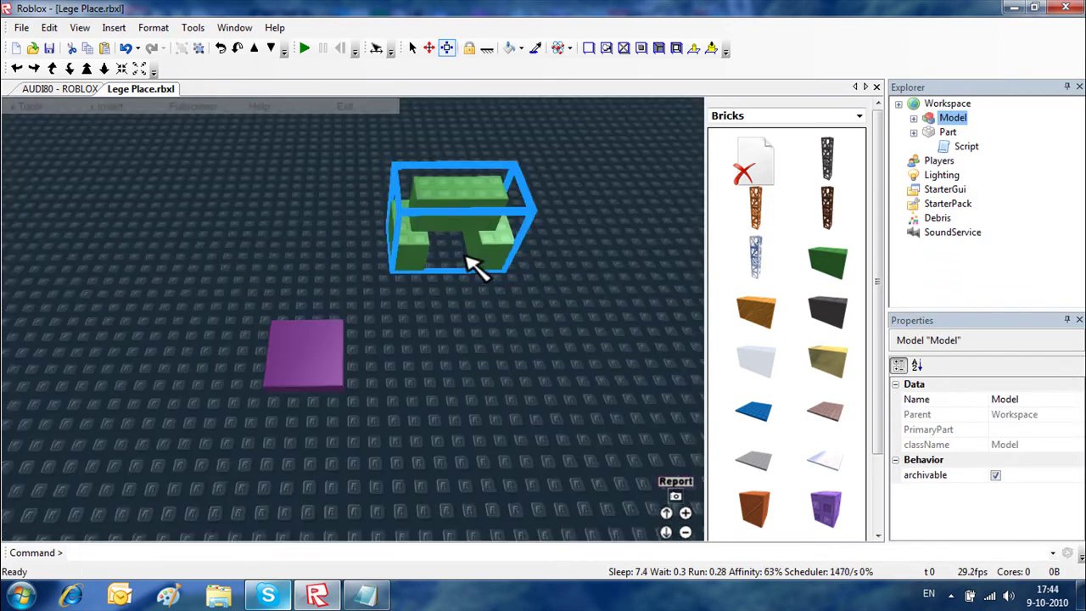
Move the green model up so it floats high above the purple button
mouse_move(422, 265)
left_mouse_down()
mouse_move(413, 376)
mouse_move(382, 364)
mouse_move(400, 381)
left_mouse_up()
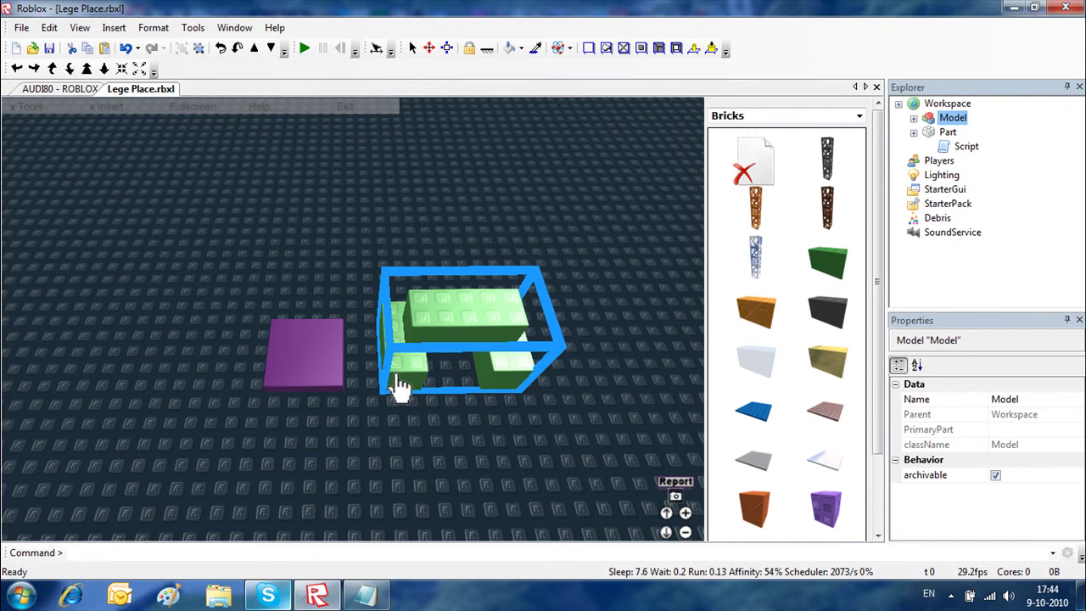
right_click_drag(399, 381, 371, 312)
left_click(428, 47)
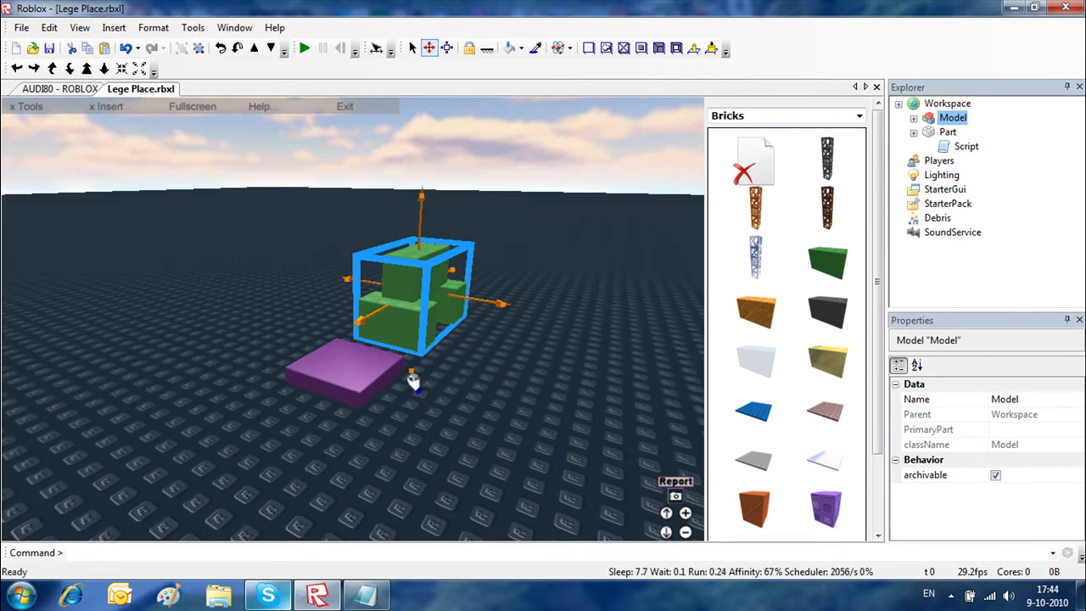
scroll(427, 294, "down", 2)
scroll(426, 295, "down", 2)
left_click(449, 262)
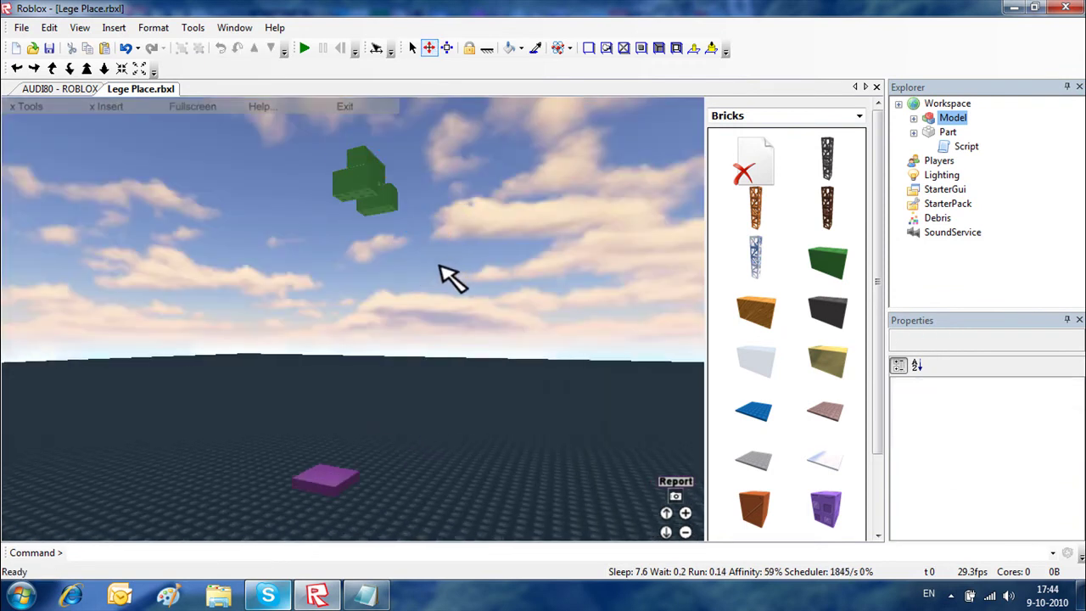
scroll(448, 274, "up", 3)
left_click(386, 164)
mouse_move(381, 162)
right_mouse_down()
mouse_move(388, 291)
mouse_move(366, 335)
mouse_move(376, 332)
mouse_move(368, 317)
right_mouse_up()
right_click_drag(309, 437, 359, 296)
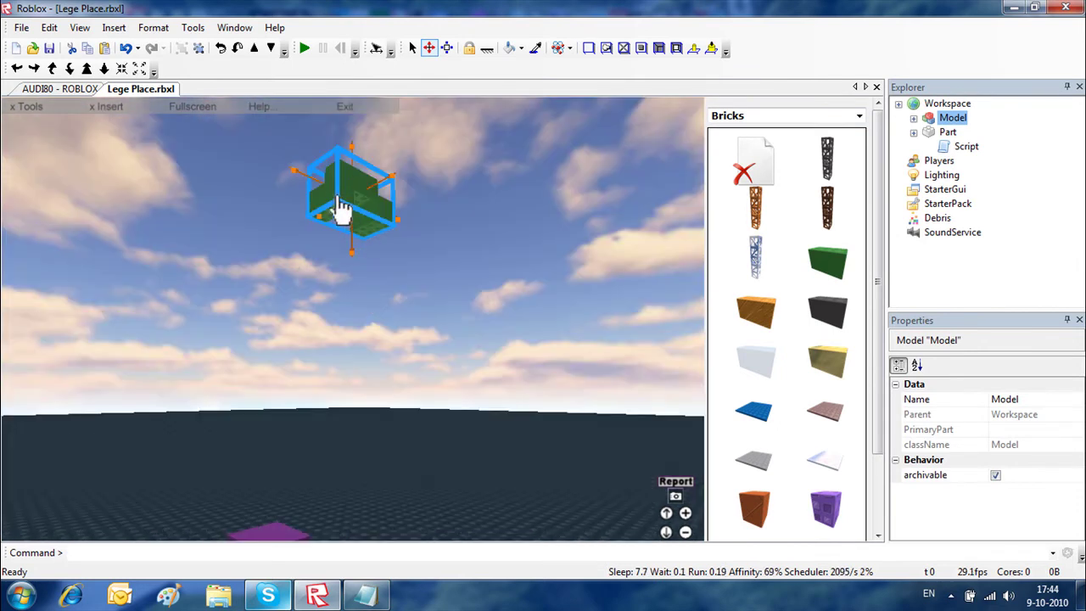
right_click_drag(342, 185, 365, 243)
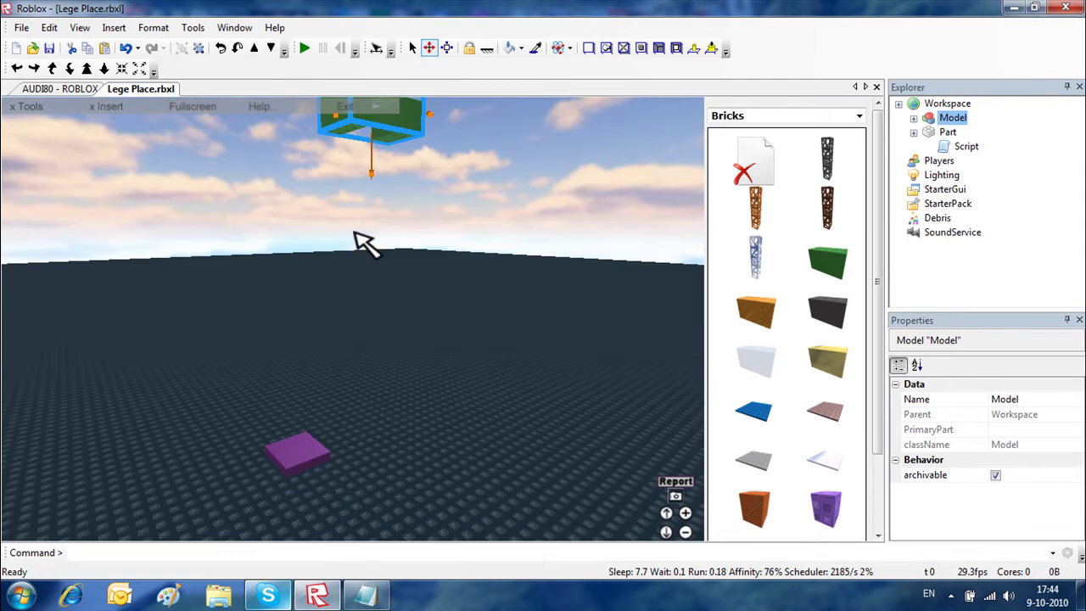
Add the purple button to the selection and group it with the green model
left_click(291, 465, "ctrl")
right_click_drag(291, 467, 458, 479)
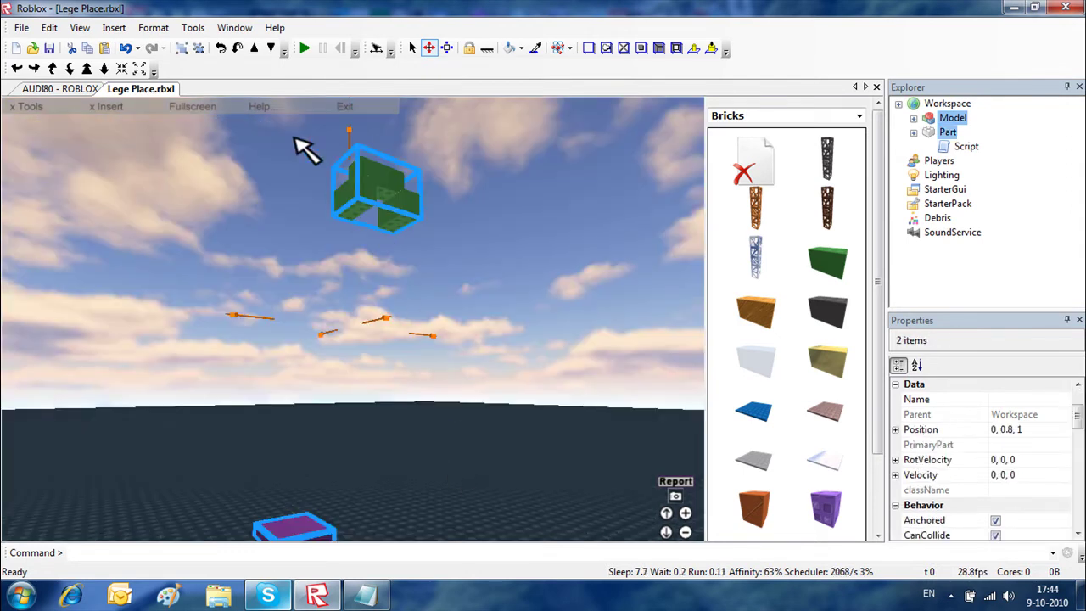
left_click(182, 48)
Start a Play Solo test from Tools > Test
left_click(416, 327)
right_click_drag(424, 327, 425, 328)
scroll(424, 328, "down", 3)
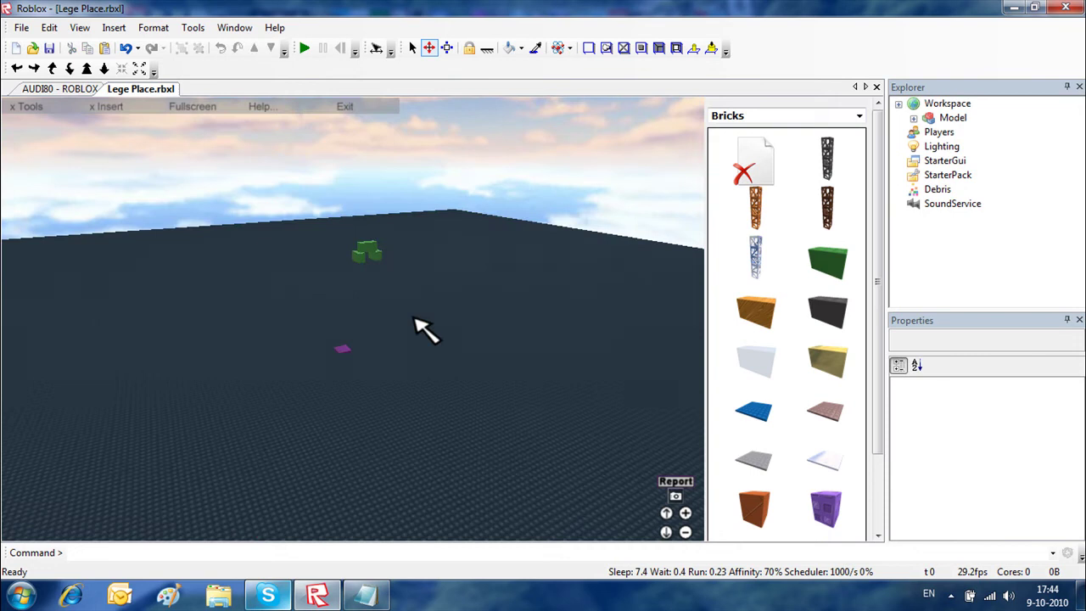
left_click(194, 32)
mouse_move(213, 83)
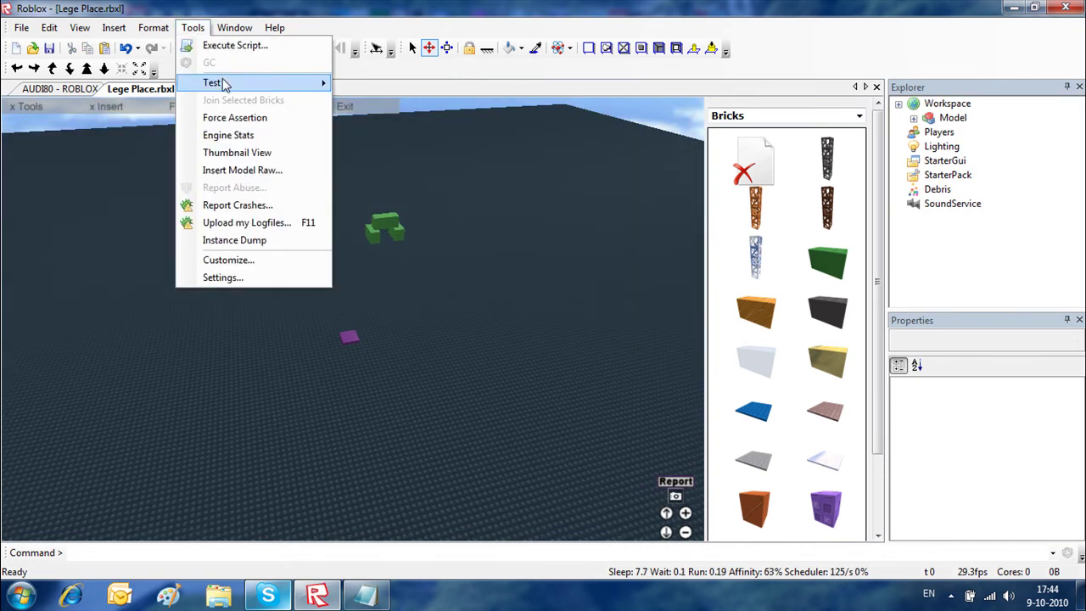
left_click(373, 83)
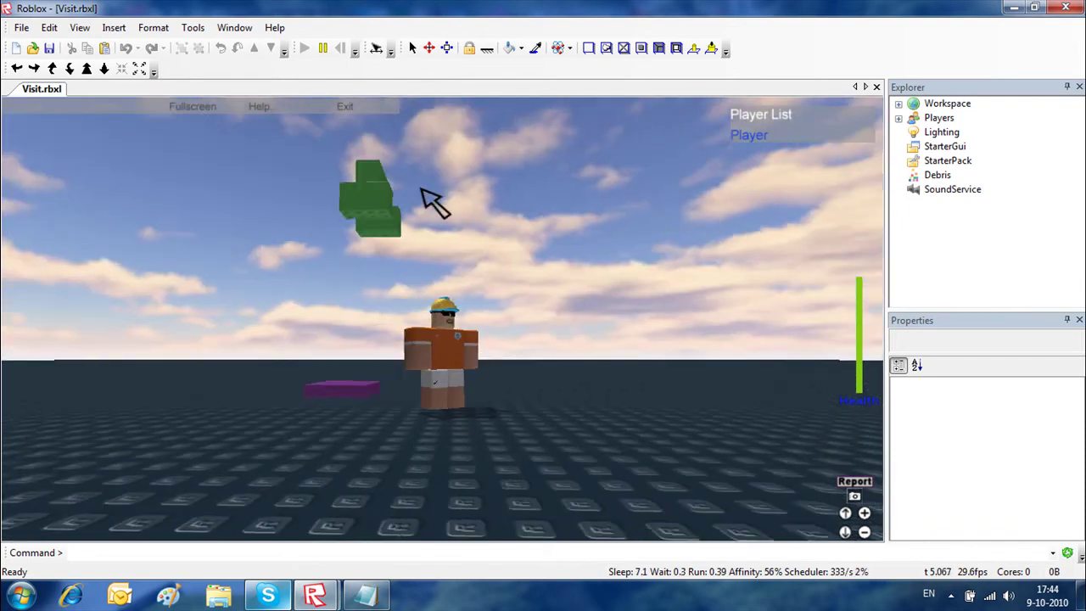
Walk the avatar across the purple button and back beside the regenerated model
key("w")
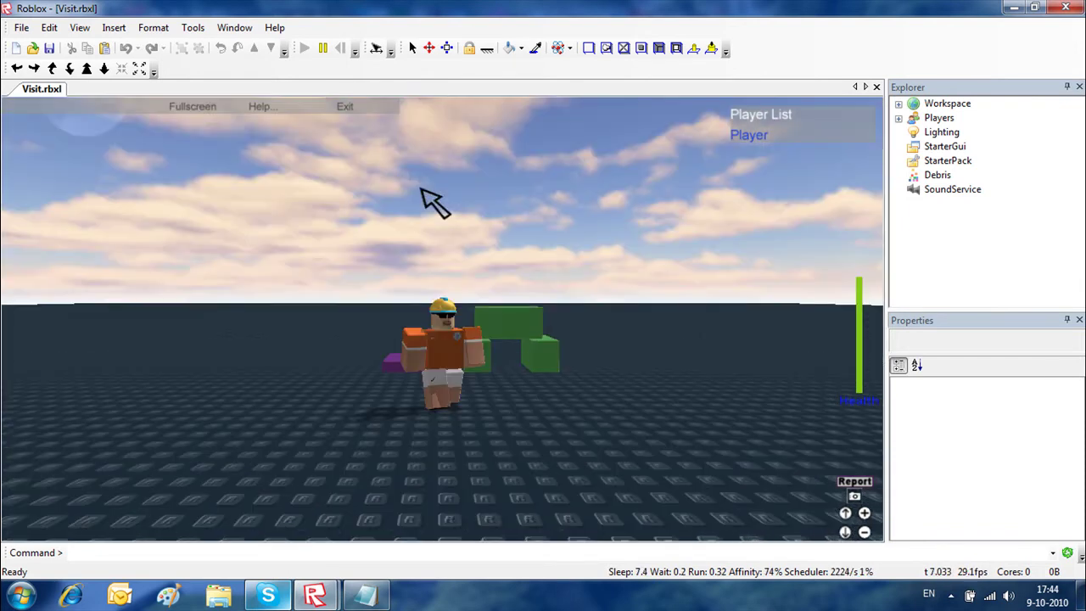
key("w")
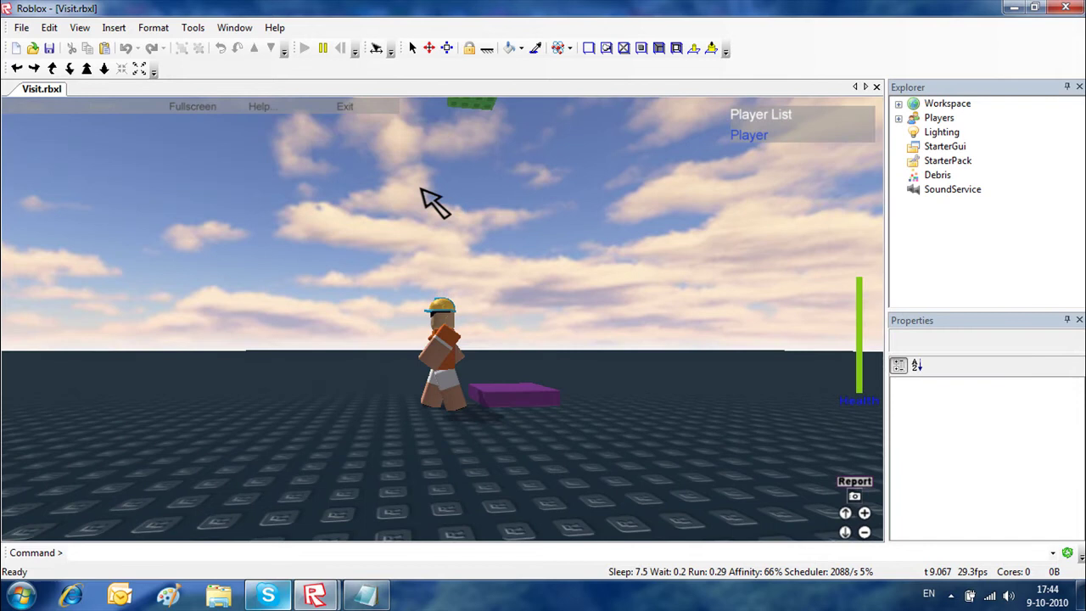
key("w")
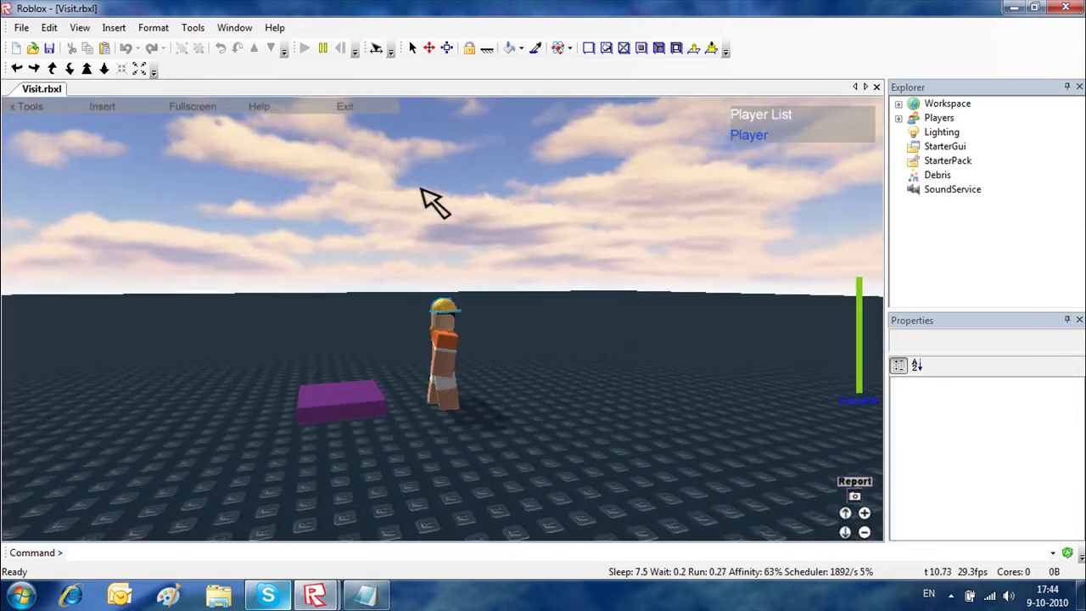
key("w")
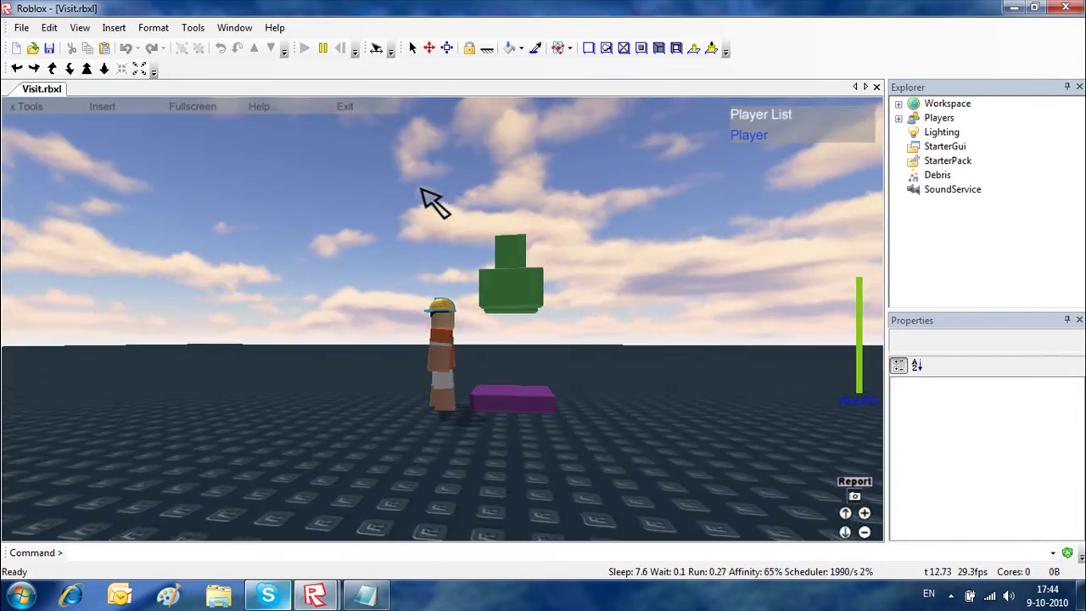
key("w")
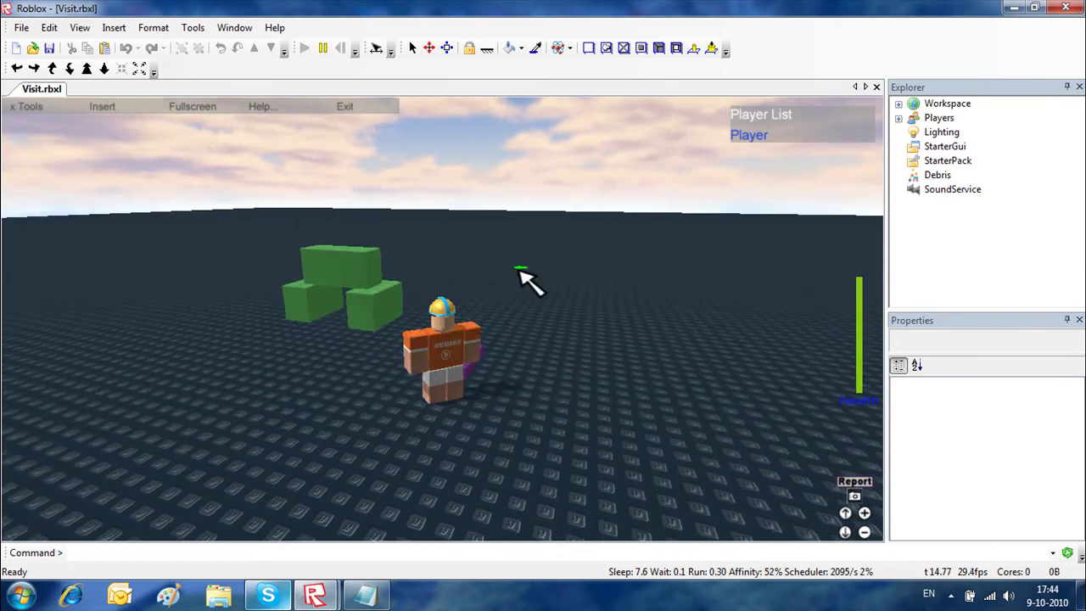
Close the test visit without saving, then expand Model and Part in Explorer to reach Script
left_click(1066, 8)
left_click(559, 331)
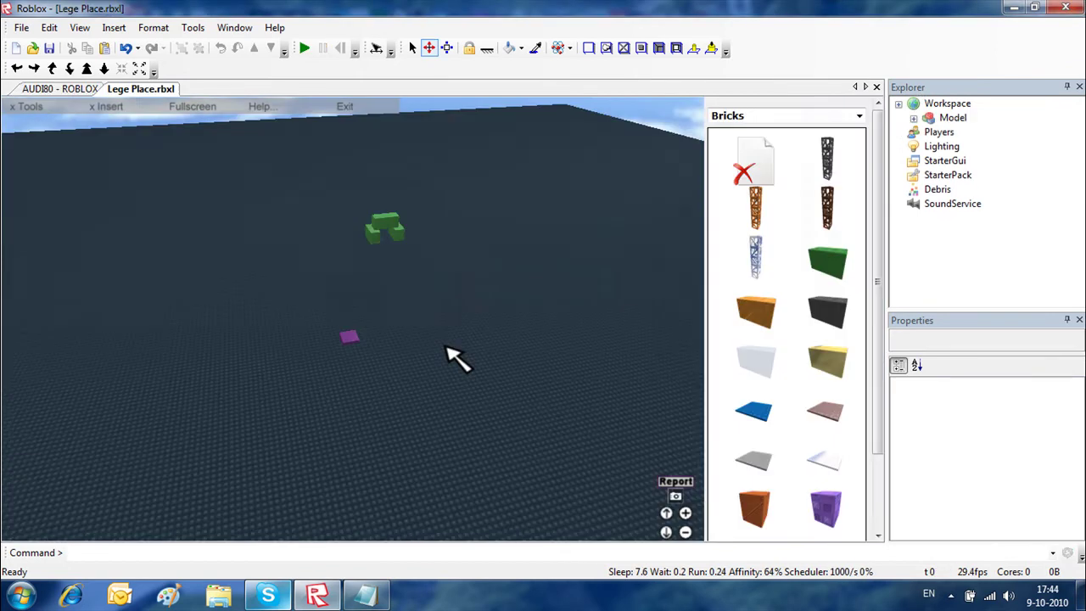
left_click(348, 342)
scroll(416, 378, "up", 3)
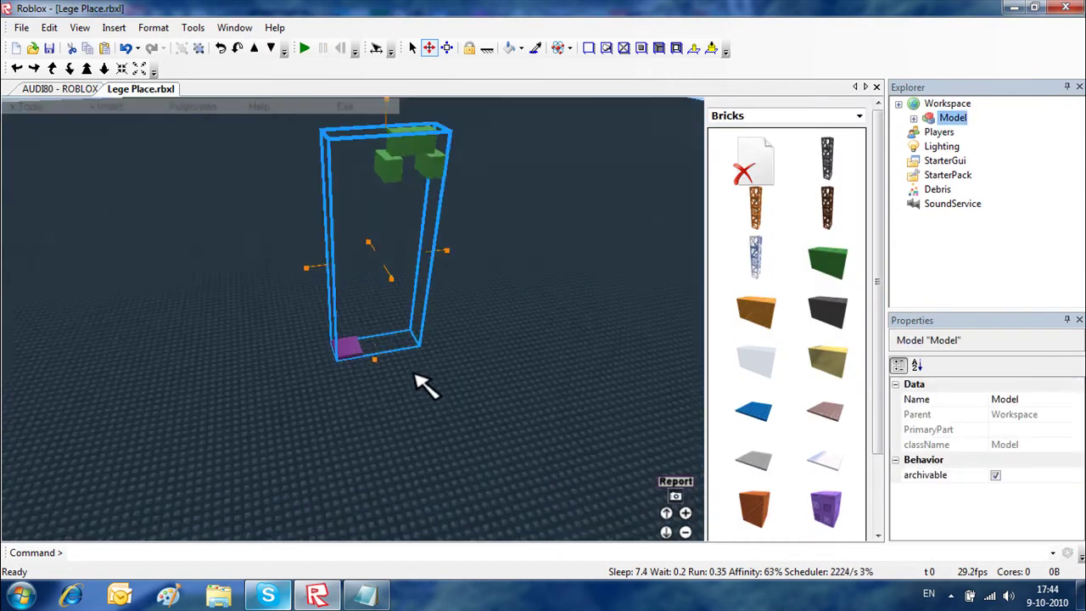
scroll(422, 383, "up", 3)
scroll(425, 381, "down", 5)
scroll(431, 408, "down", 5)
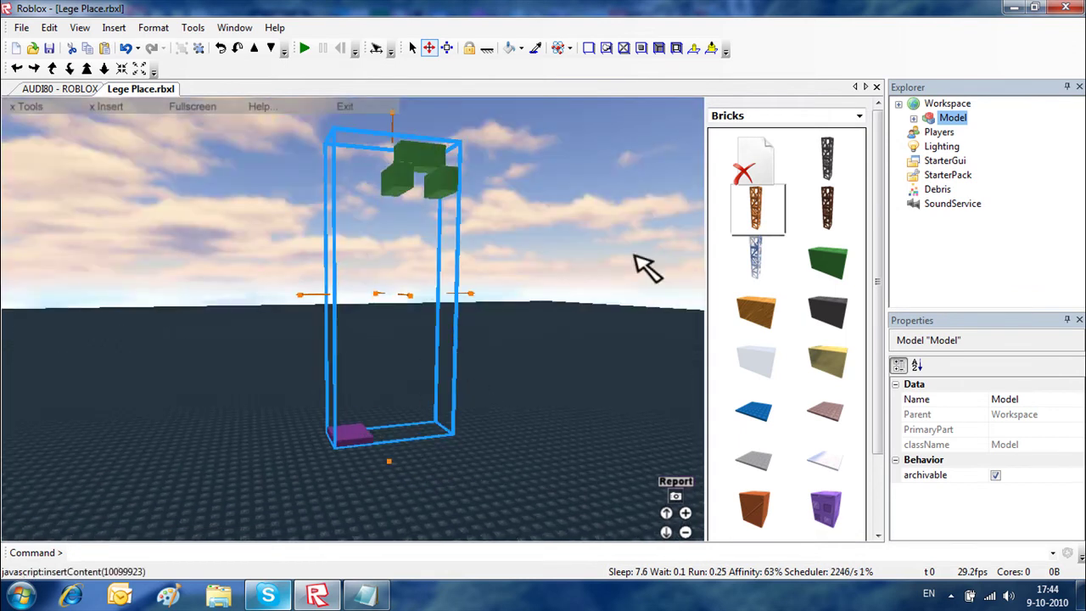
left_click(915, 119)
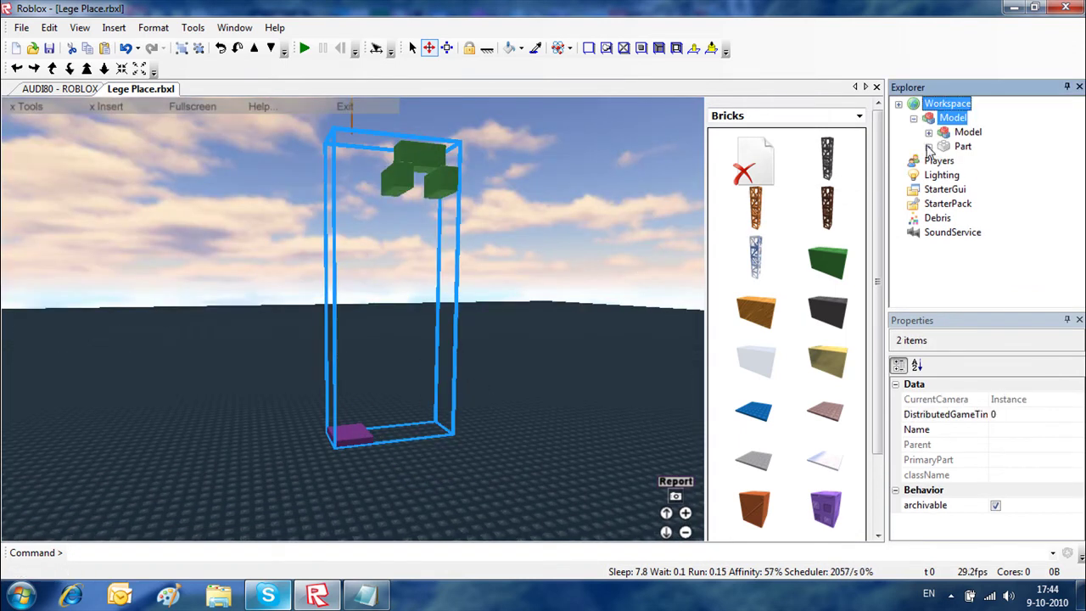
left_click(929, 146)
Change wait(0.1) to wait(5) in the regen script and return to the place view
double_click(976, 161)
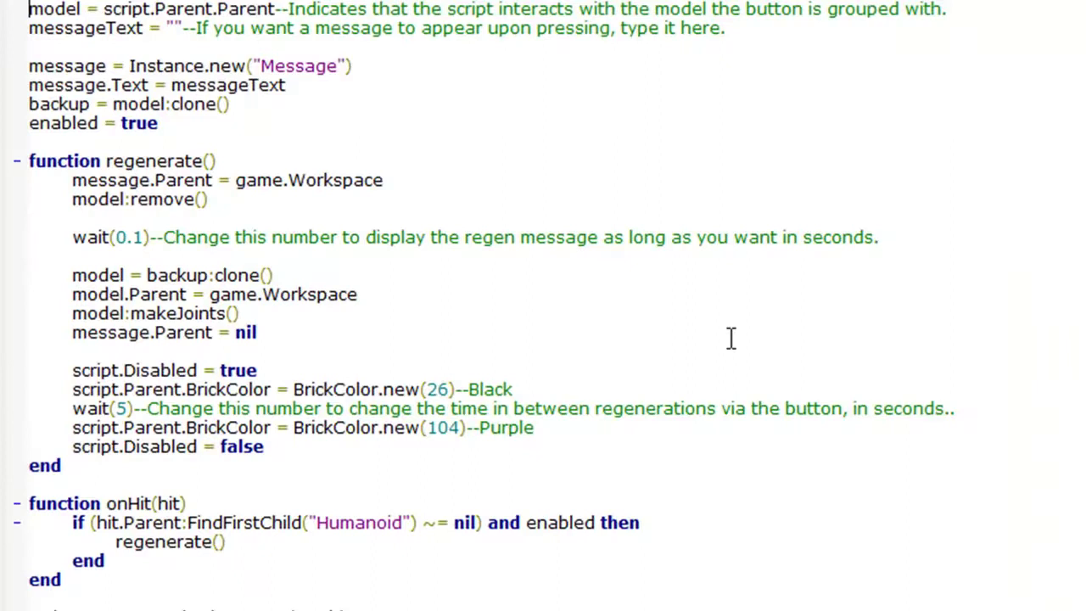
left_click(144, 239)
key("BackSpace")
key("BackSpace")
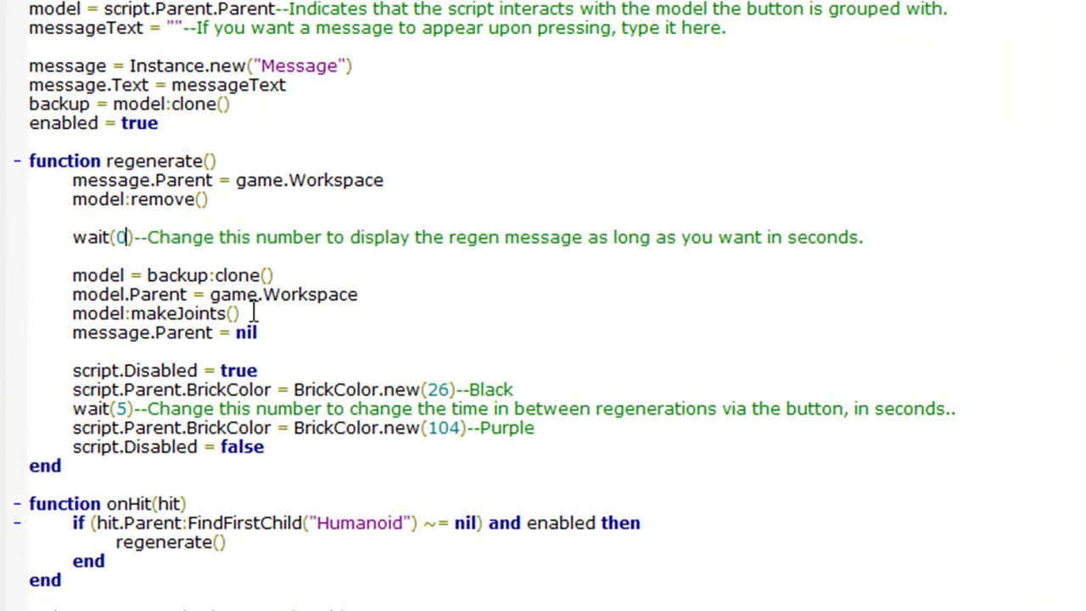
key("BackSpace")
type("5")
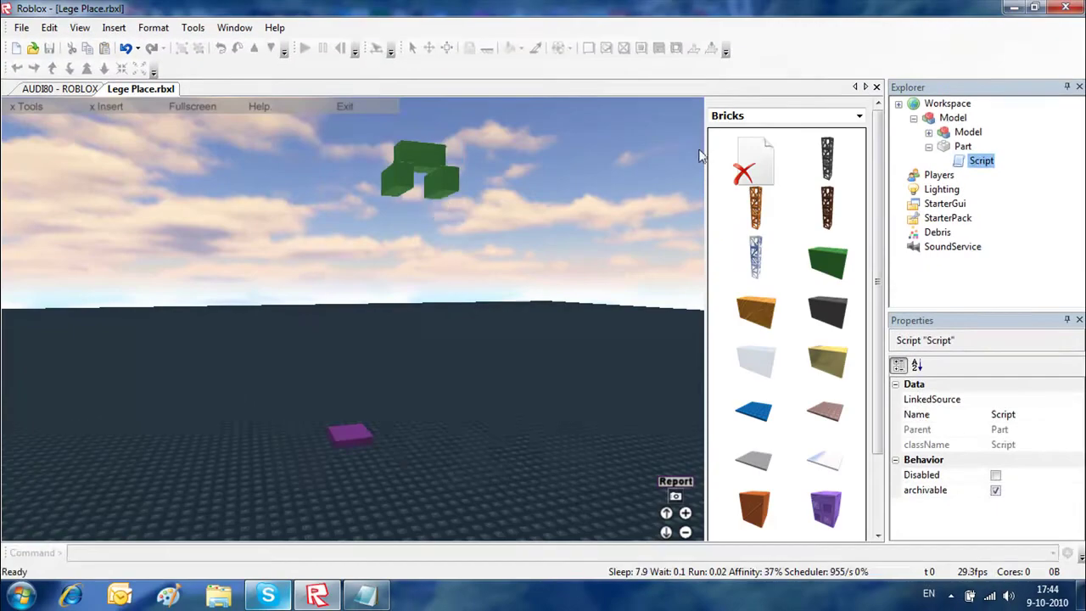
left_click(444, 207)
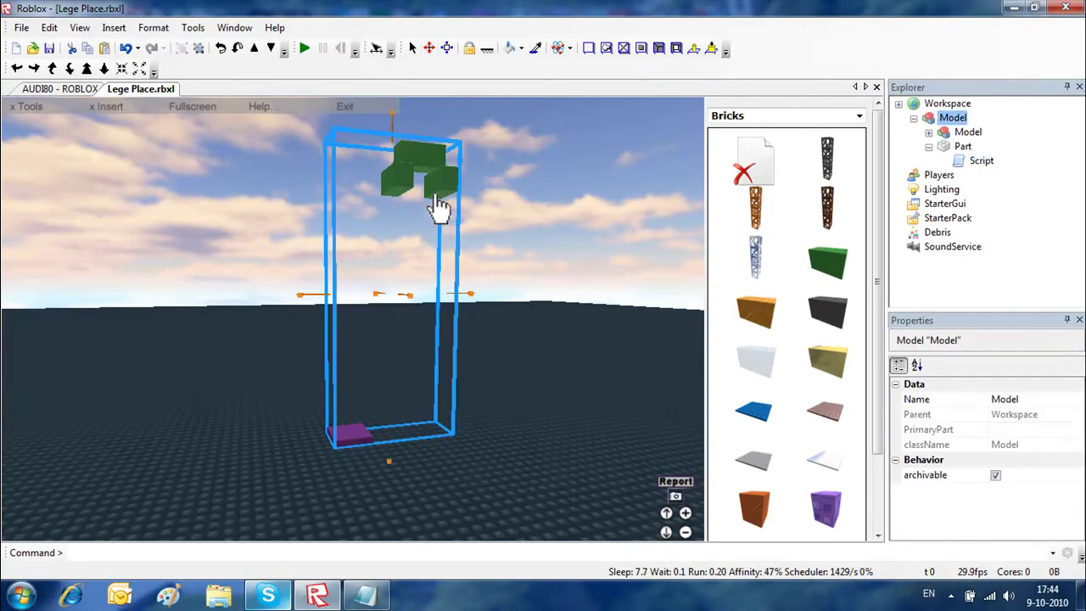
Start another Play Solo test from Tools > Test
left_click(192, 27)
mouse_move(365, 95)
left_click(373, 82)
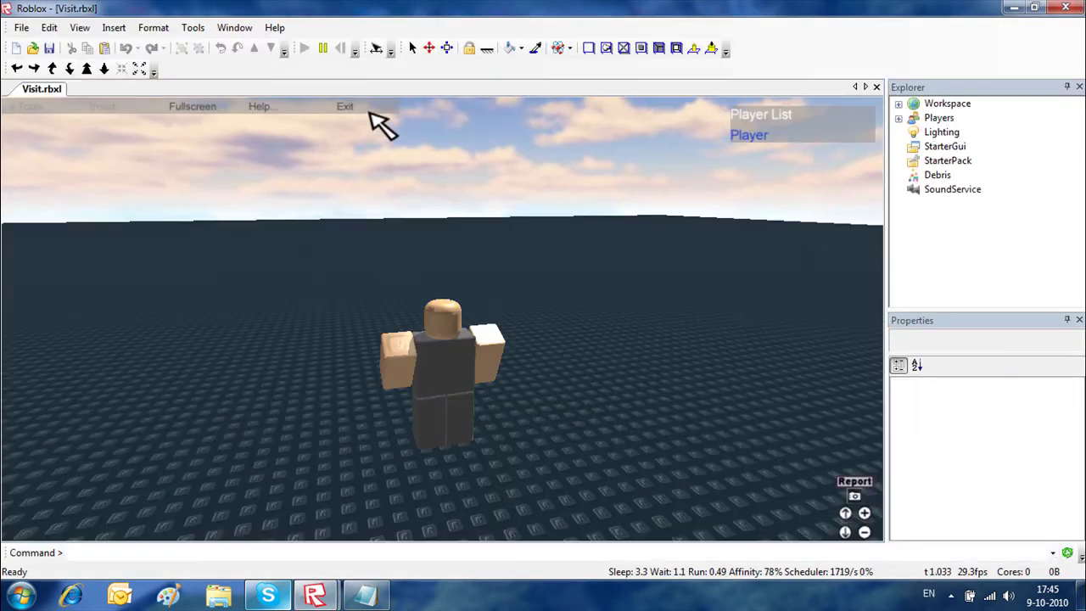
right_click_drag(379, 124, 356, 180)
Walk the avatar onto the purple button and watch the green model return after the delay
key("s")
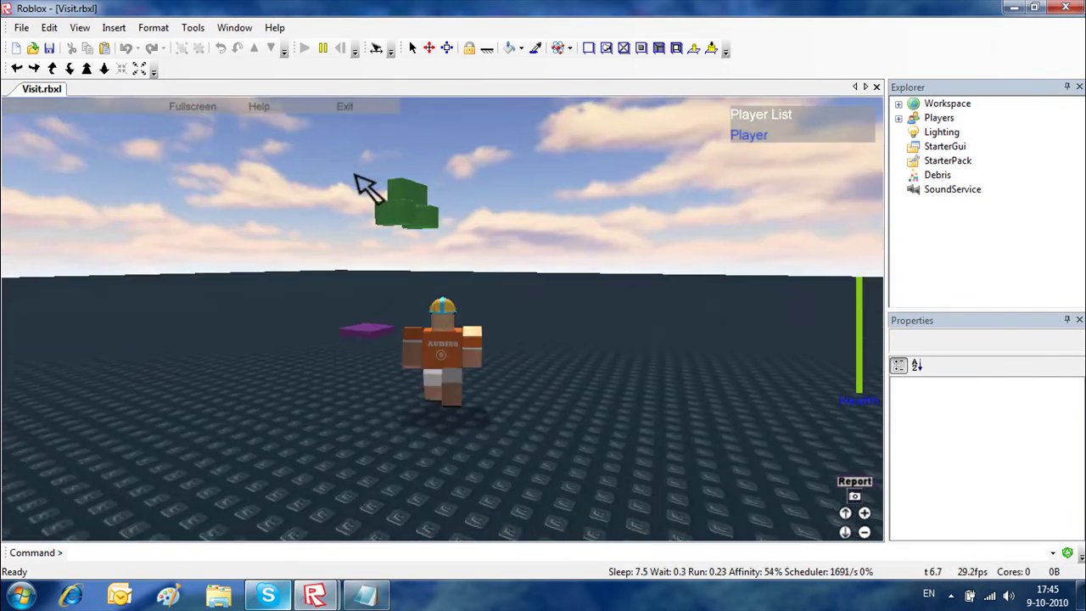
key("w")
key("a")
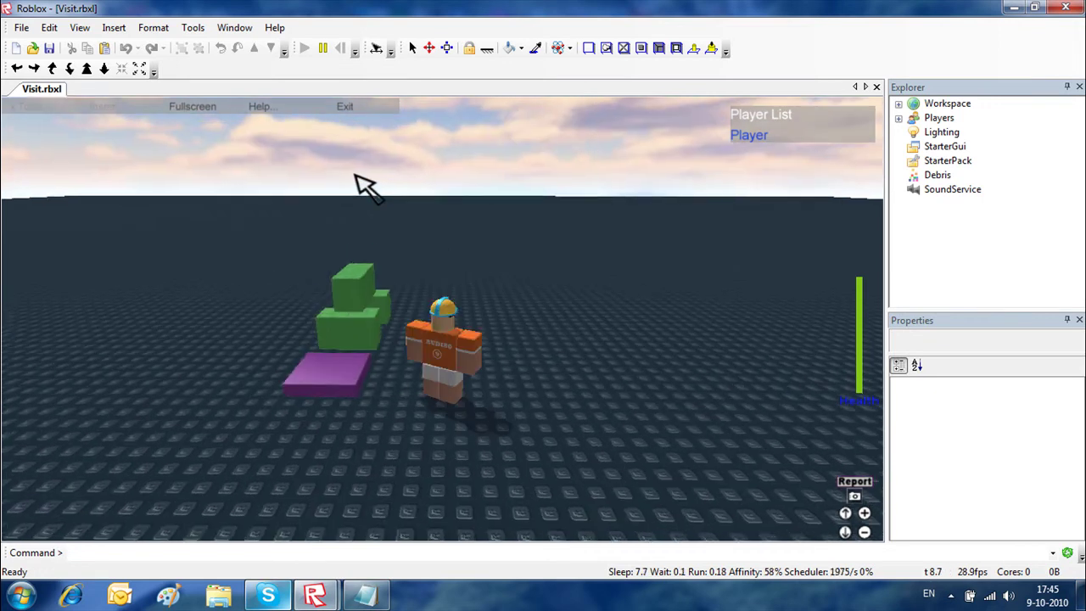
right_click_drag(357, 178, 357, 180)
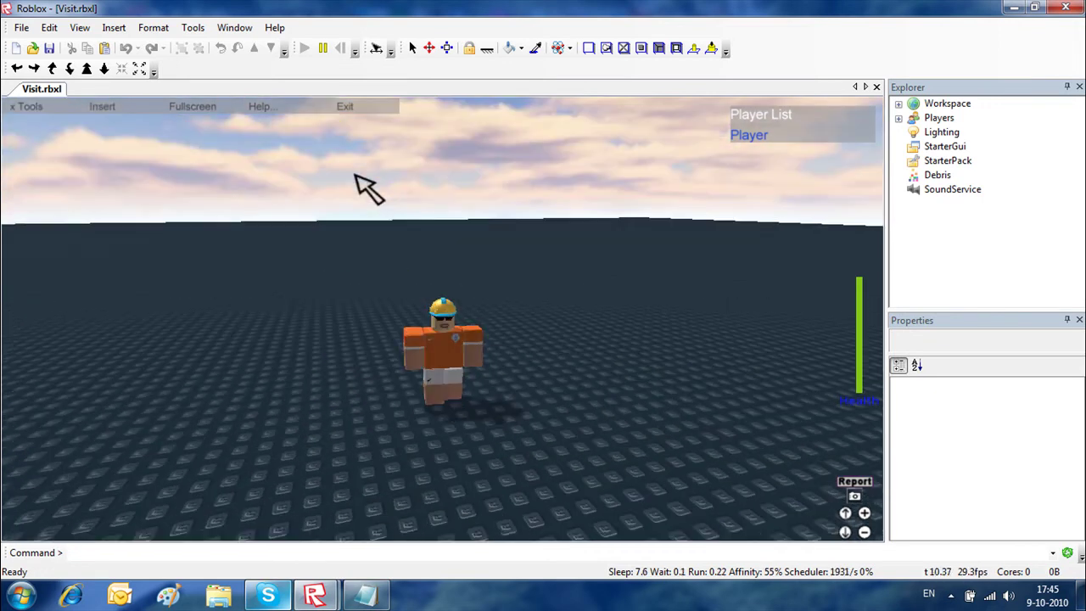
key("Page_Up")
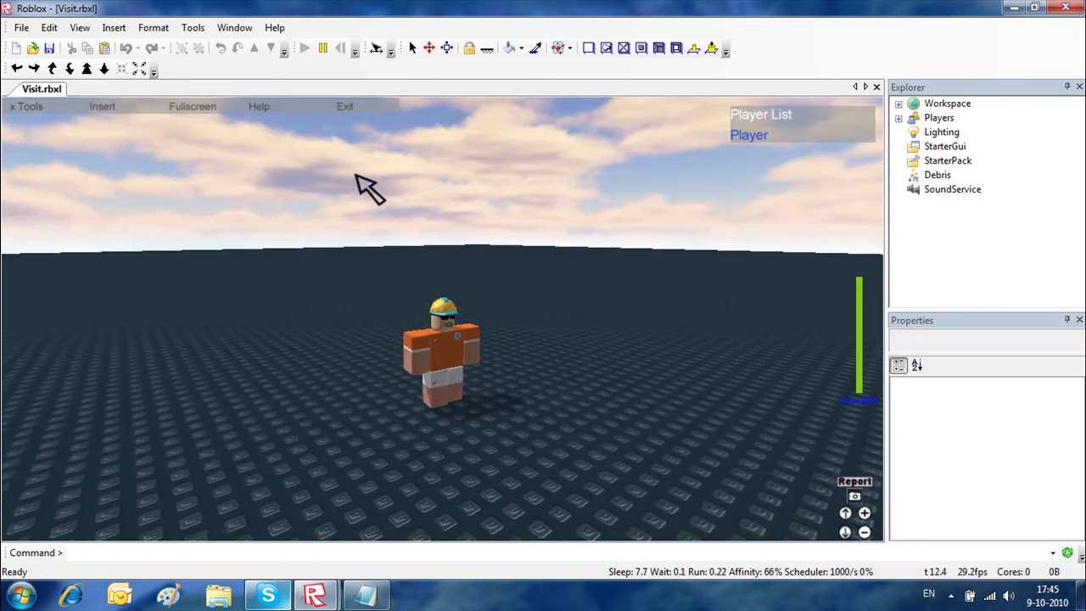
key("d")
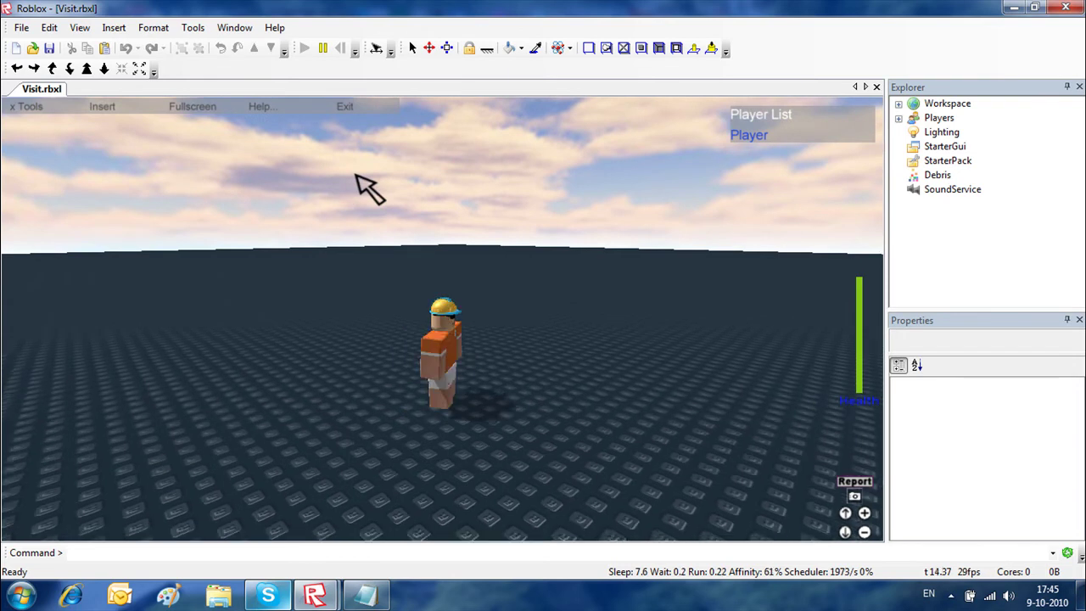
scroll(367, 188, "down", 3)
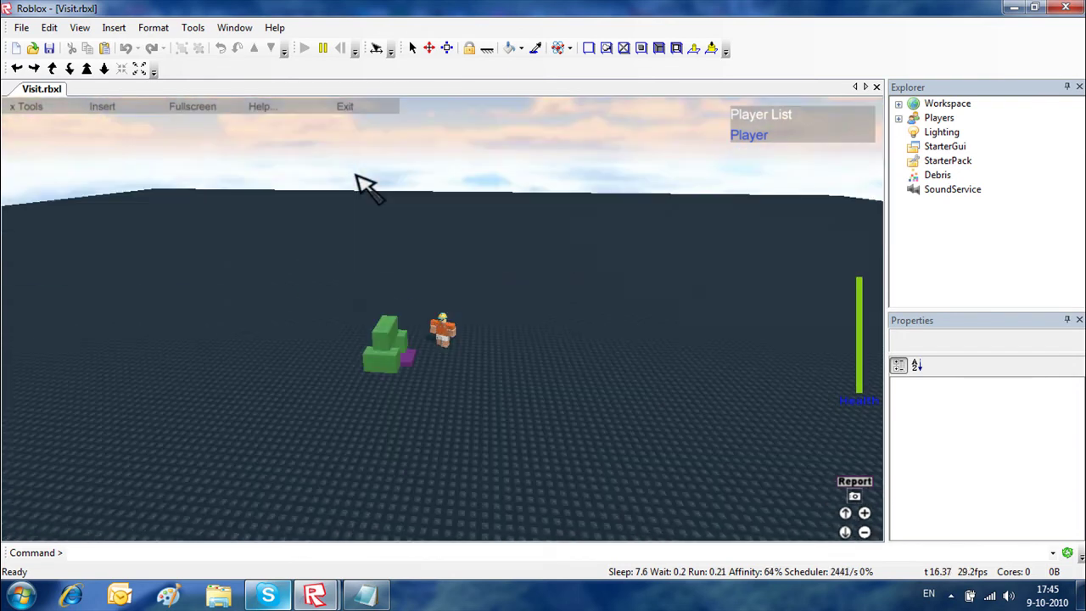
scroll(366, 188, "up", 3)
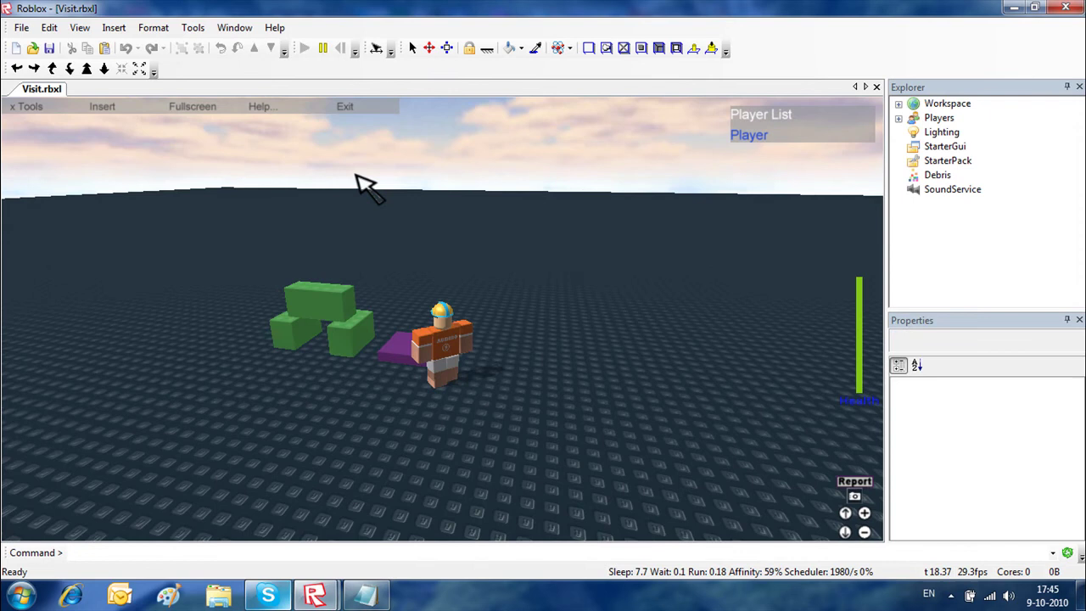
key("Left")
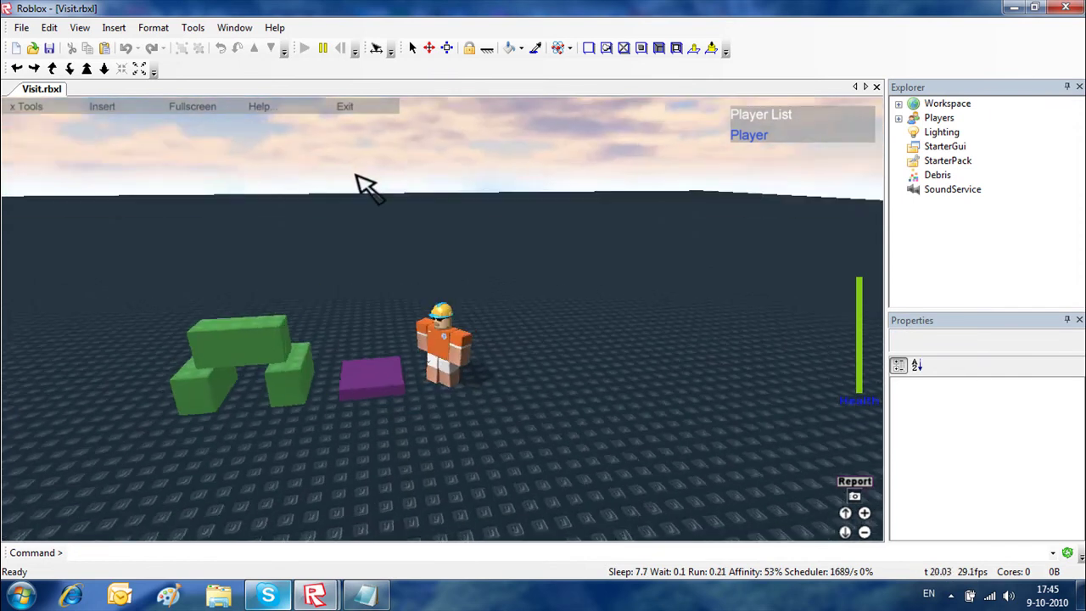
mouse_move(366, 189)
right_mouse_down()
mouse_move(440, 200)
mouse_move(459, 234)
right_mouse_up()
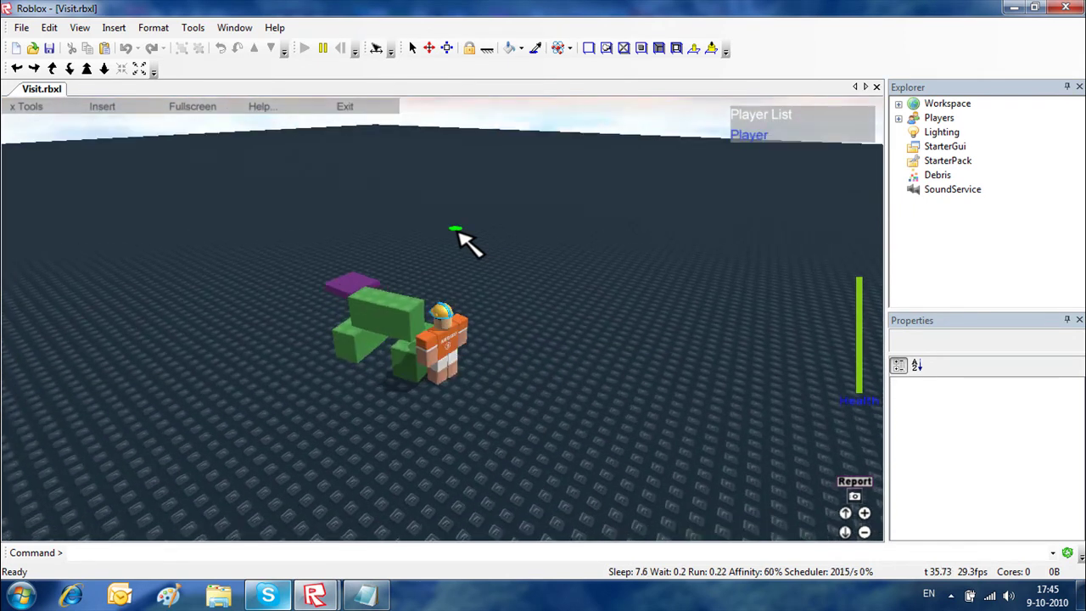